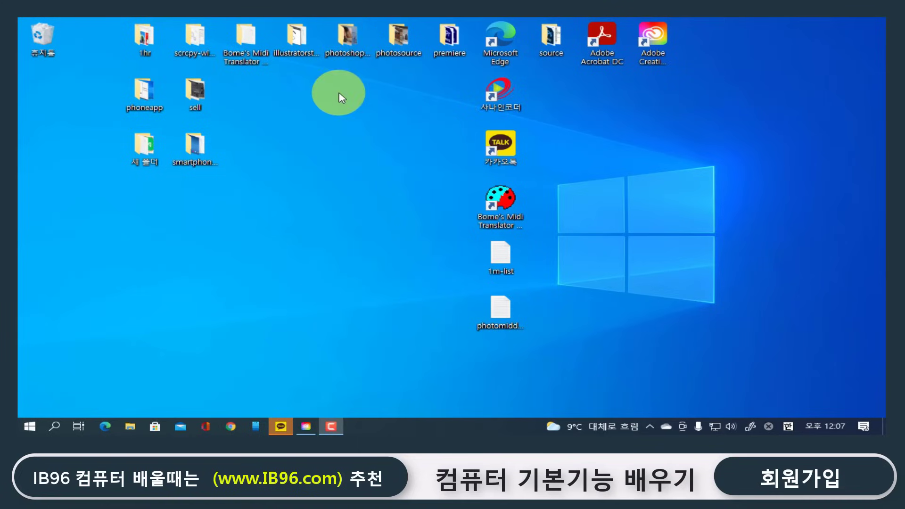
Create a new folder on the desktop and move all icons from photosource through Adobe Creative Cloud, including the column under Microsoft Edge, into it
{"action": "right_click", "coordinate": [271, 105]}
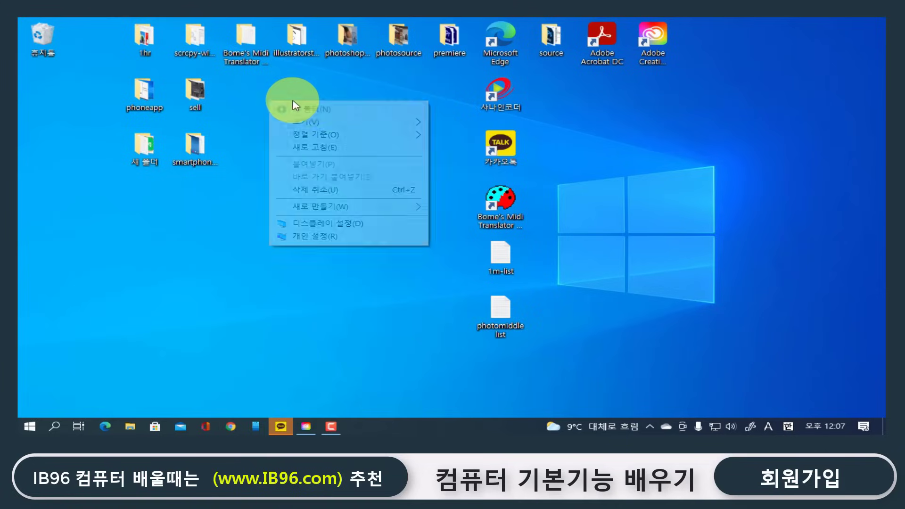
{"action": "left_click", "coordinate": [302, 109]}
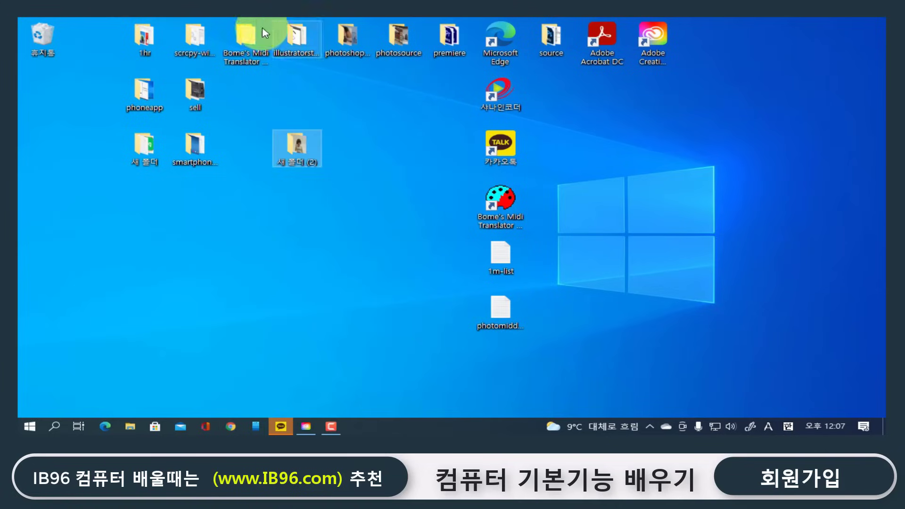
{"action": "left_click_drag", "start_coordinate": [741, 22], "coordinate": [400, 360]}
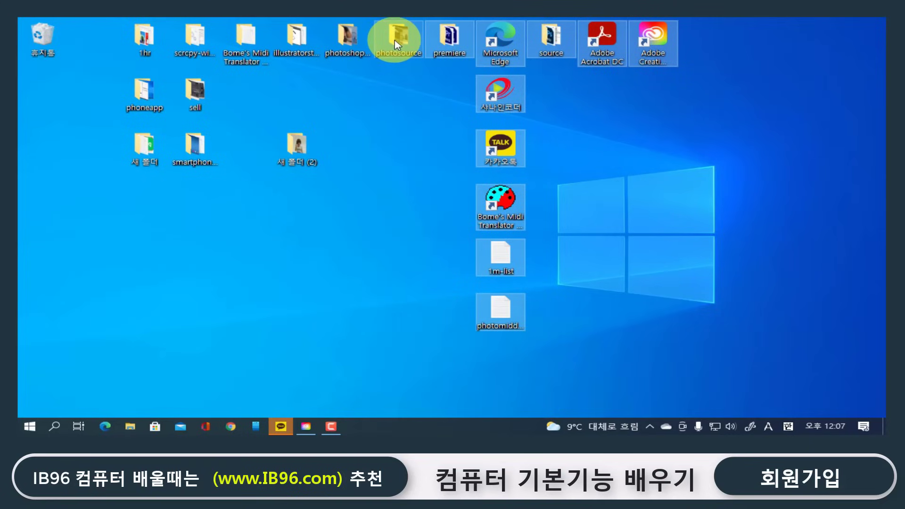
{"action": "left_click_drag", "start_coordinate": [396, 45], "coordinate": [296, 147]}
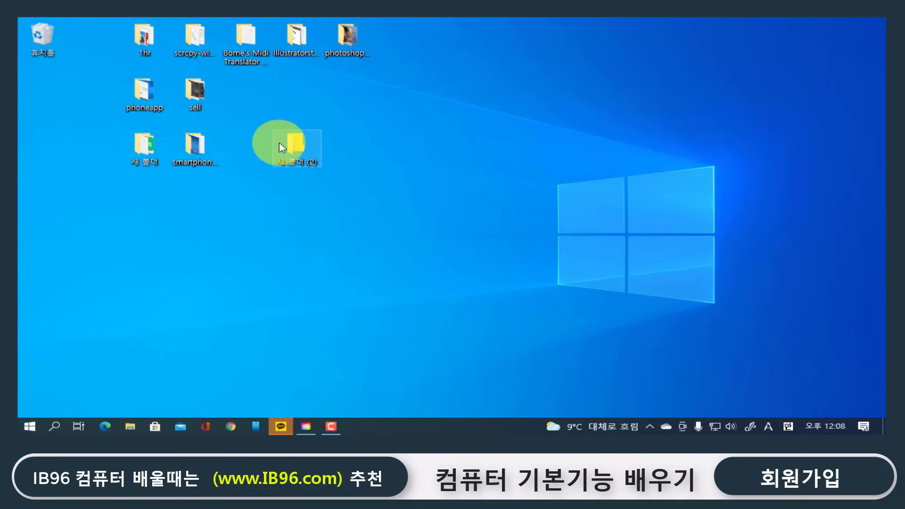
{"action": "mouse_move", "coordinate": [285, 147]}
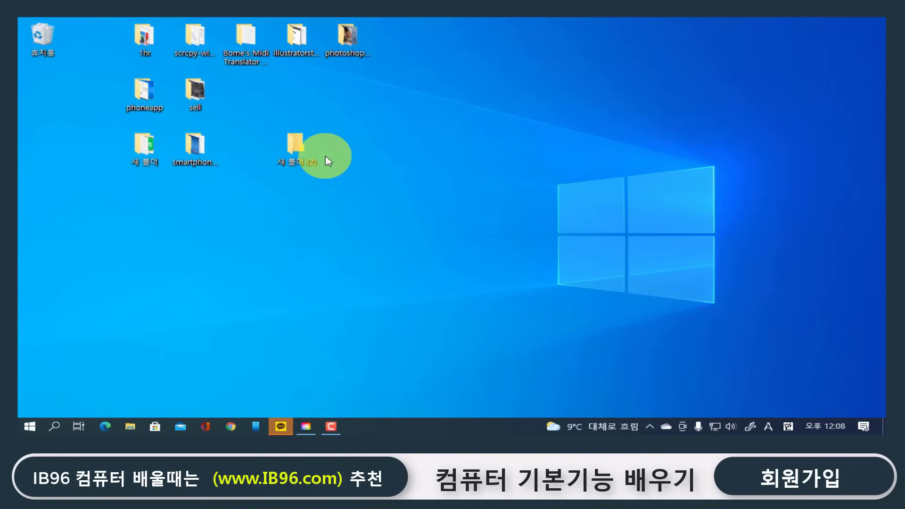
{"action": "mouse_move", "coordinate": [220, 141]}
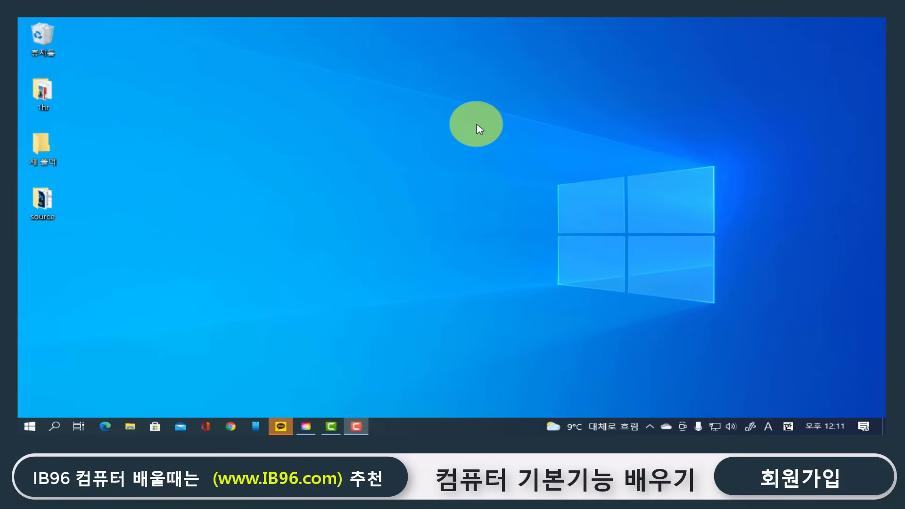
Paste the 1m-list, photomiddlelist and list text files onto the desktop and create two new folders beside them with their default names
{"action": "key", "text": "ctrl+v"}
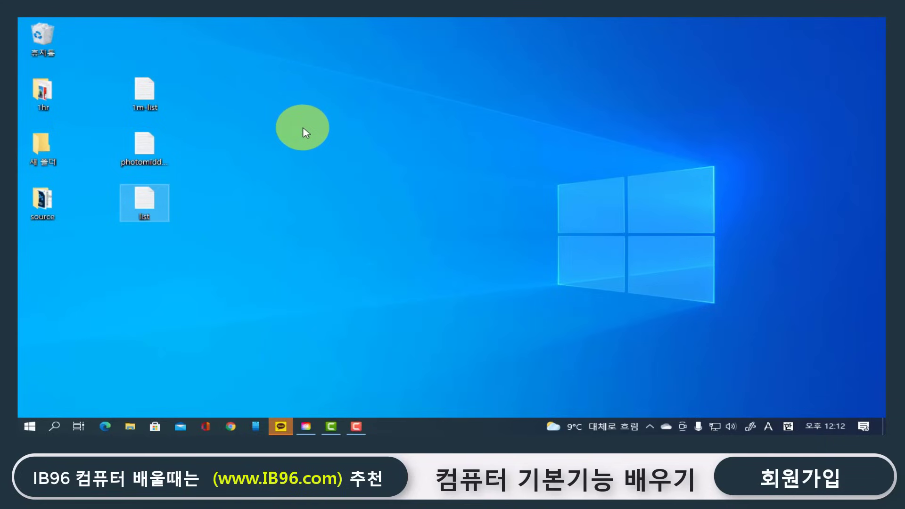
{"action": "right_click", "coordinate": [245, 98]}
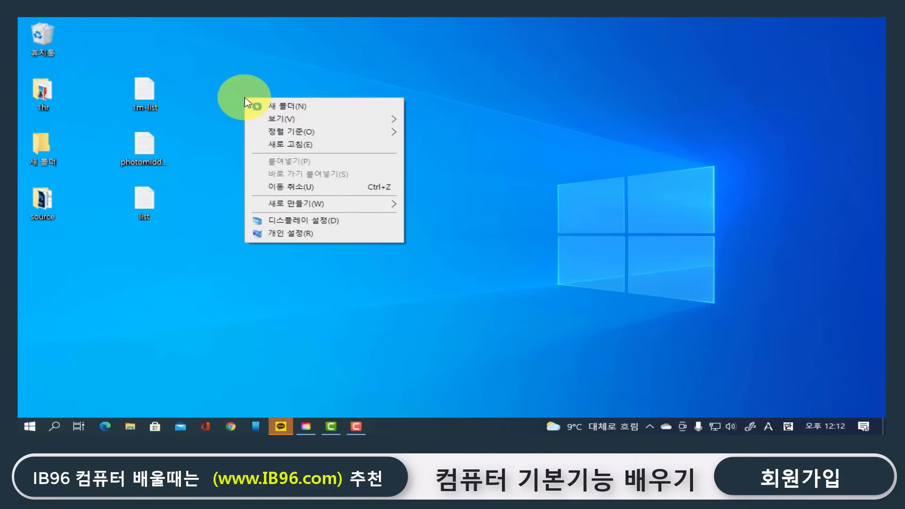
{"action": "left_click", "coordinate": [282, 107]}
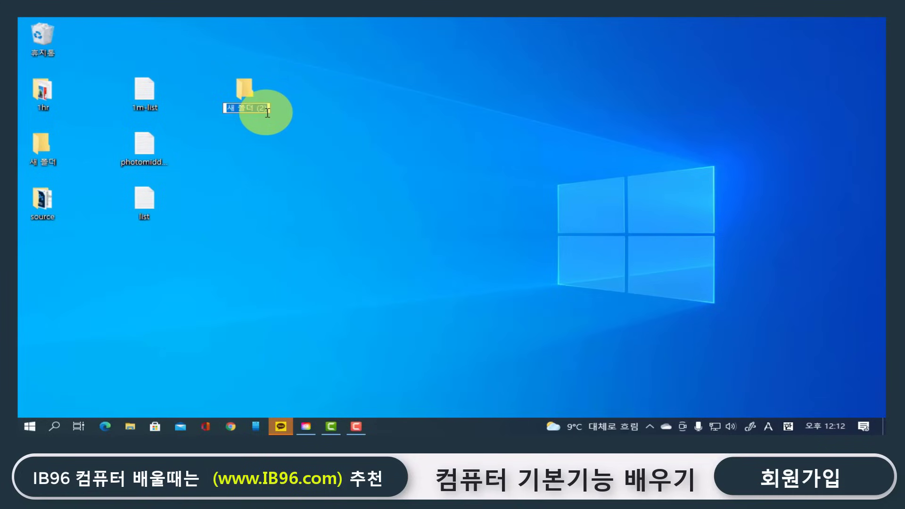
{"action": "right_click", "coordinate": [286, 96]}
{"action": "left_click", "coordinate": [311, 103]}
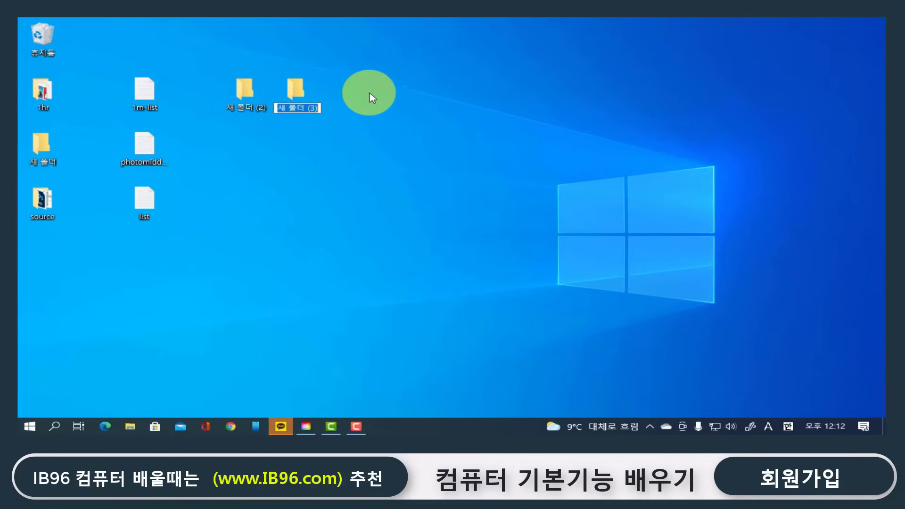
{"action": "left_click", "coordinate": [290, 137]}
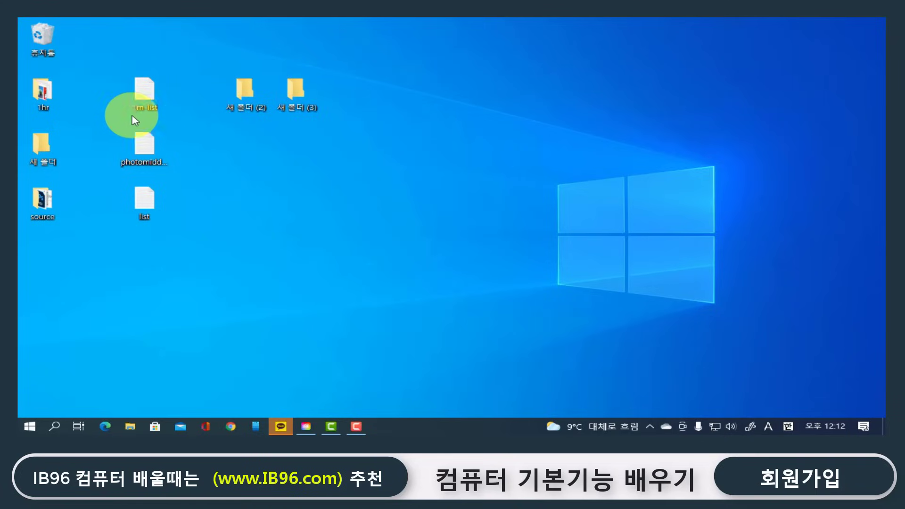
Move the text files 1m-list, photomiddlelist and list together into the folder 새 폴더 (2) and check the folder's contents
{"action": "left_click_drag", "start_coordinate": [97, 69], "coordinate": [178, 244]}
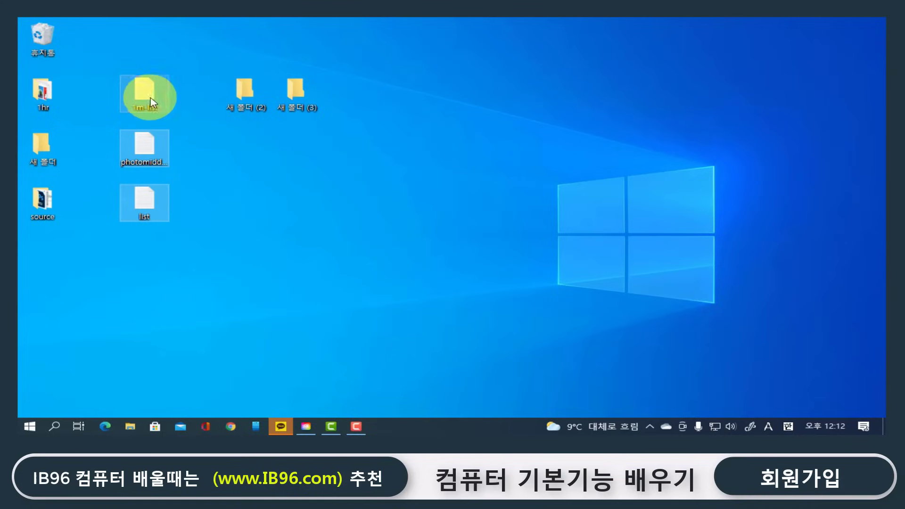
{"action": "left_click_drag", "start_coordinate": [150, 94], "coordinate": [146, 140]}
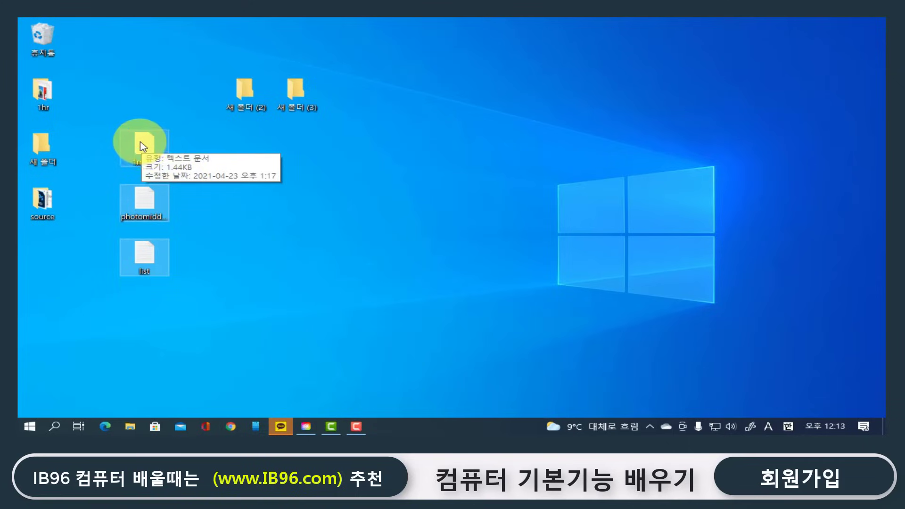
{"action": "left_click_drag", "start_coordinate": [144, 148], "coordinate": [246, 94]}
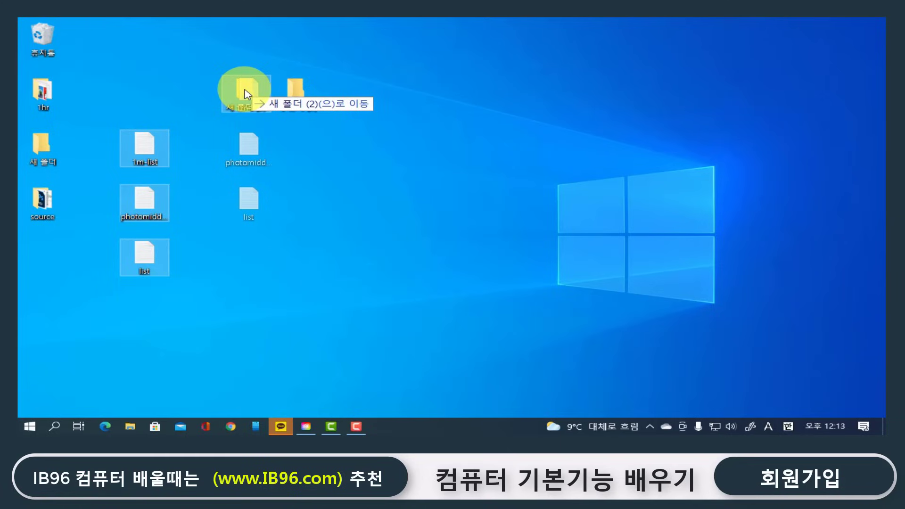
{"action": "left_click_drag", "start_coordinate": [246, 94], "coordinate": [245, 94]}
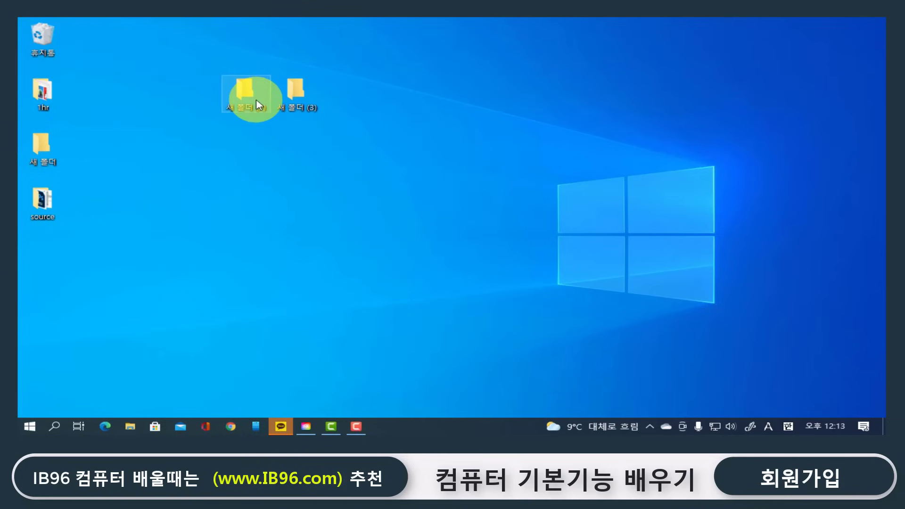
{"action": "double_click", "coordinate": [254, 98]}
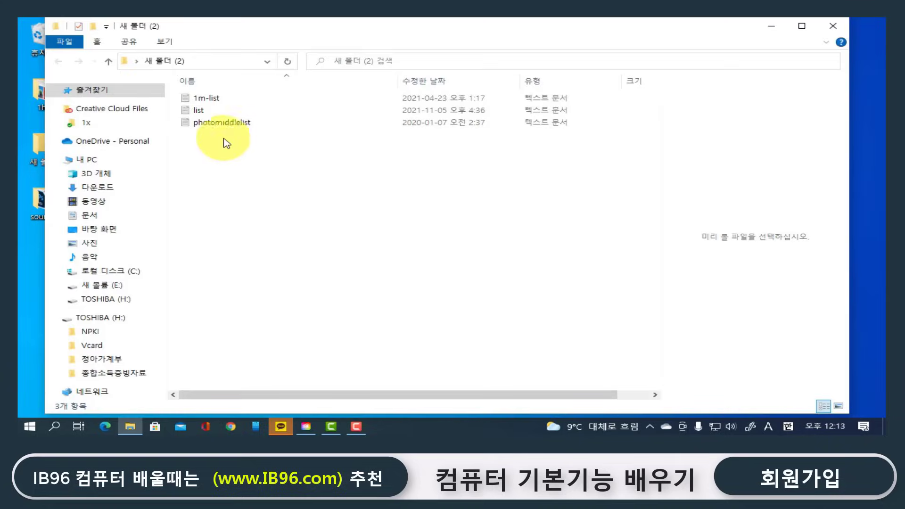
{"action": "left_click", "coordinate": [832, 26]}
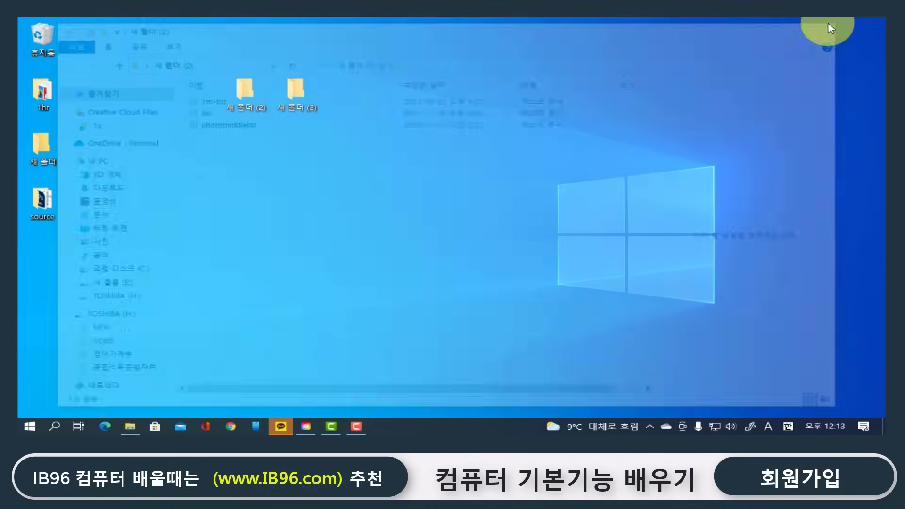
Move the folder 새 폴더 (2) one icon row down and slightly to the left on the desktop
{"action": "left_click_drag", "start_coordinate": [188, 126], "coordinate": [292, 70]}
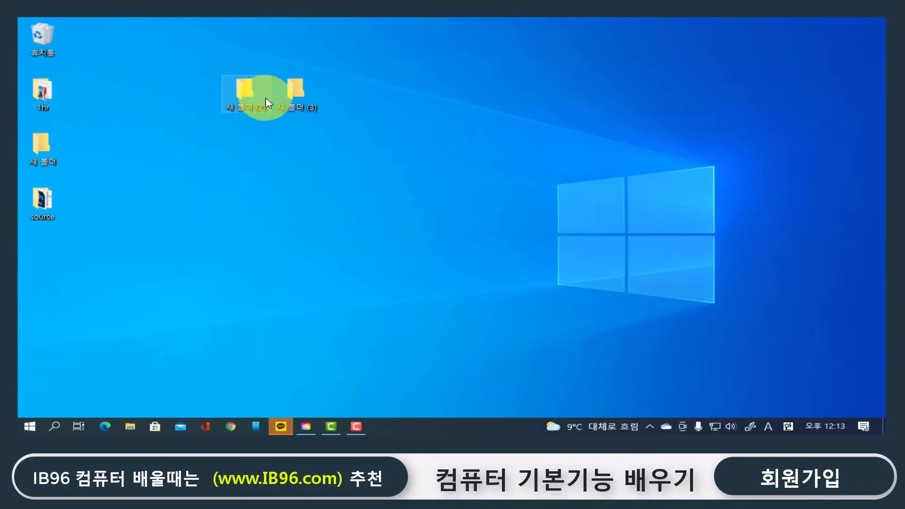
{"action": "left_click", "coordinate": [223, 140]}
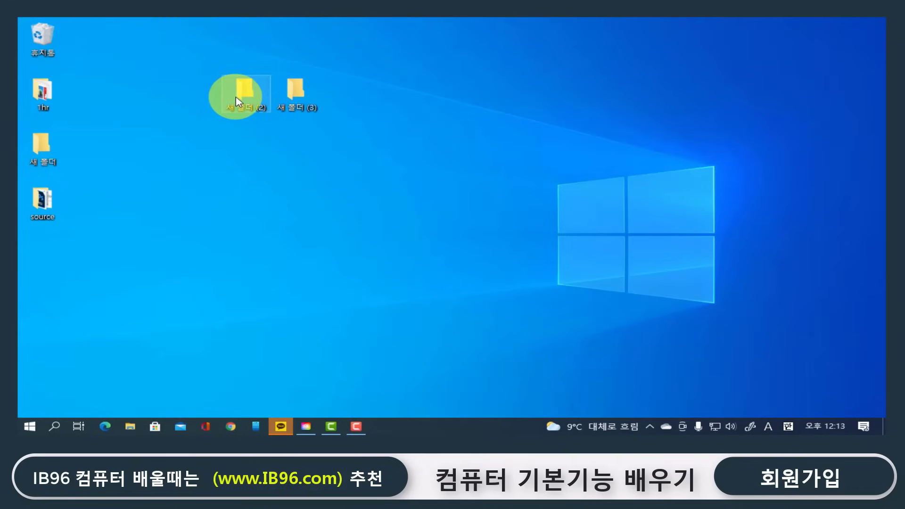
{"action": "left_click_drag", "start_coordinate": [239, 100], "coordinate": [189, 153]}
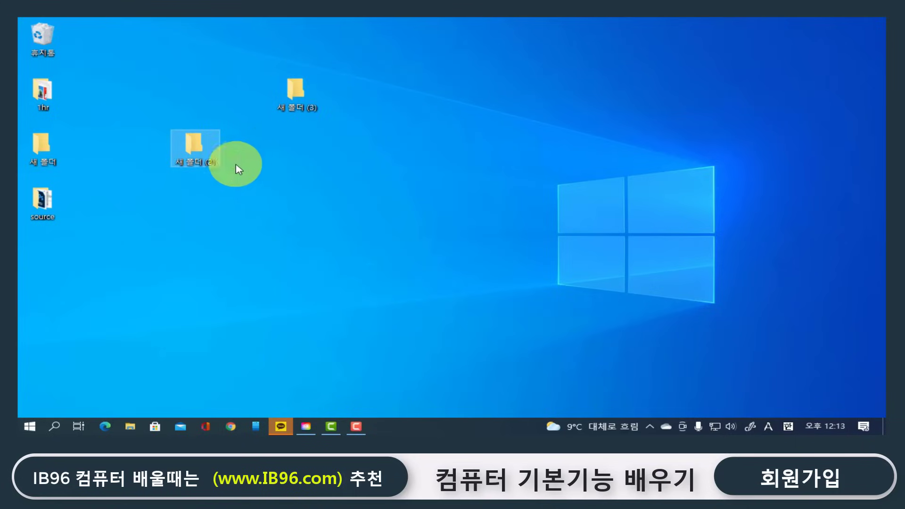
{"action": "mouse_move", "coordinate": [200, 163]}
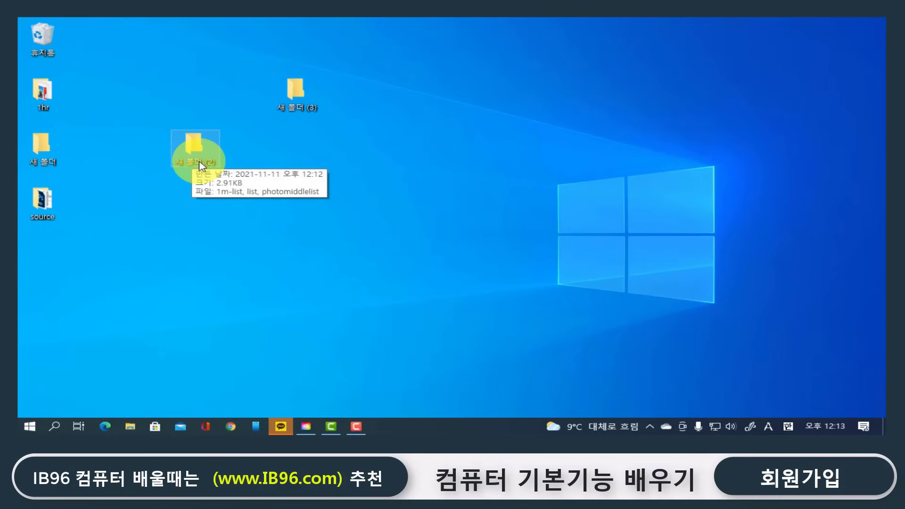
{"action": "left_click", "coordinate": [195, 163]}
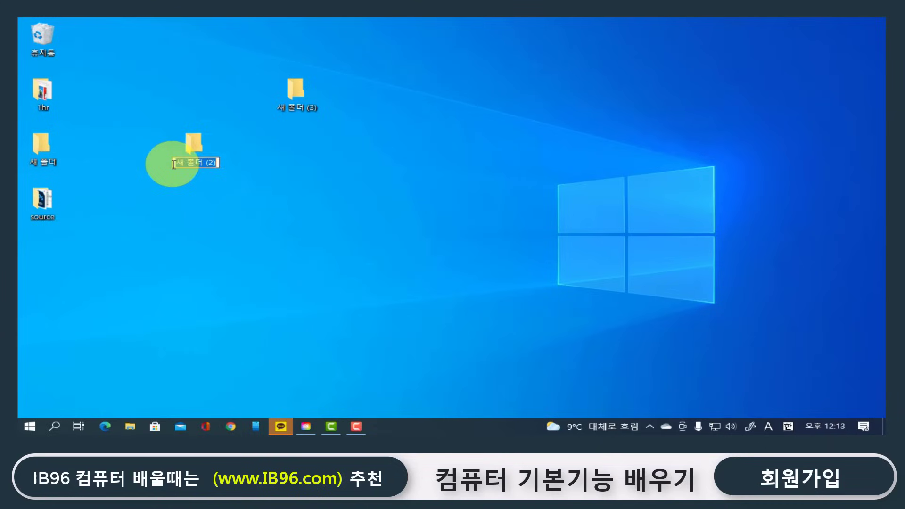
{"action": "left_click", "coordinate": [296, 105]}
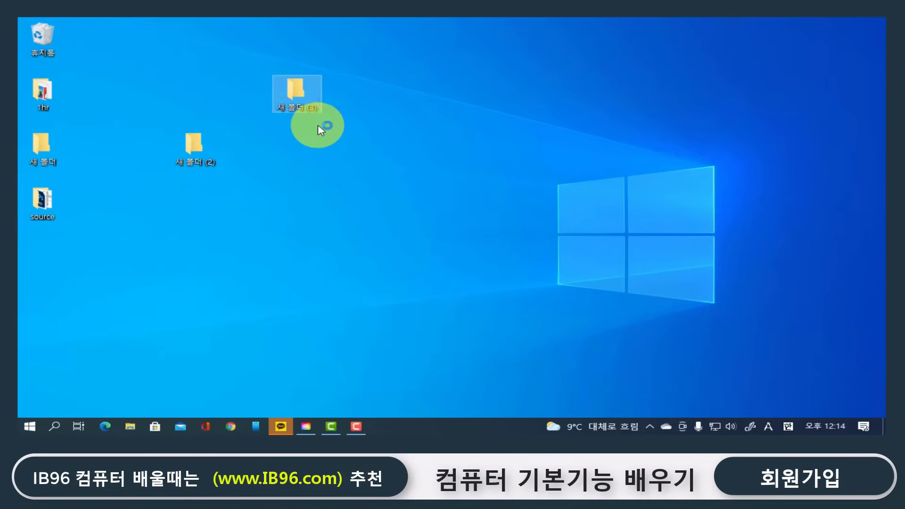
{"action": "left_click", "coordinate": [292, 109]}
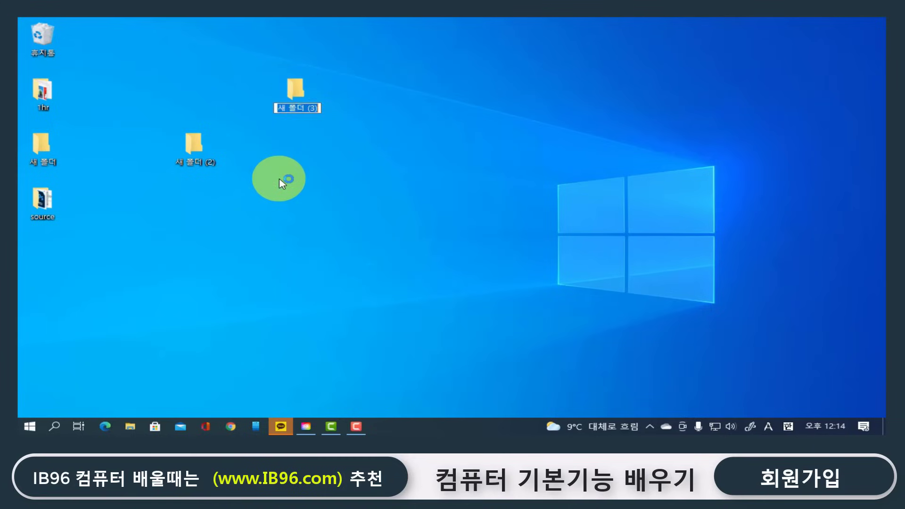
{"action": "left_click", "coordinate": [314, 126]}
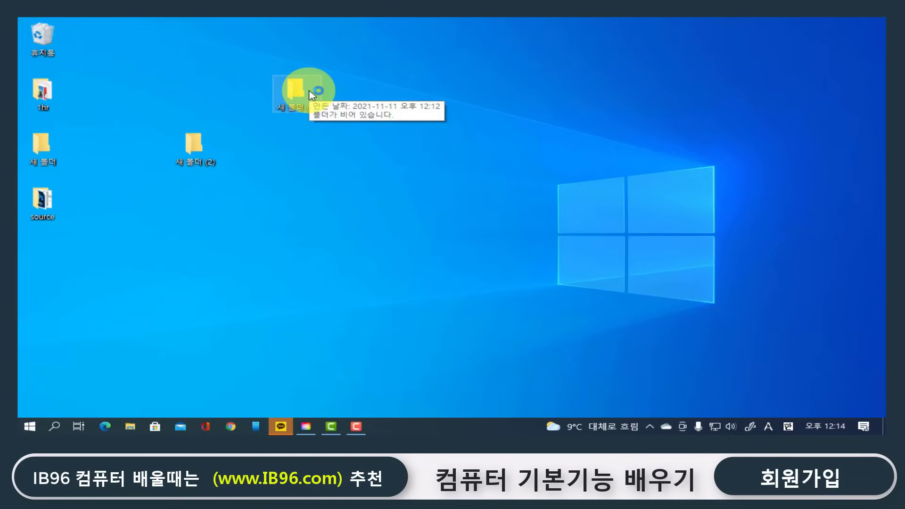
{"action": "left_click", "coordinate": [311, 94]}
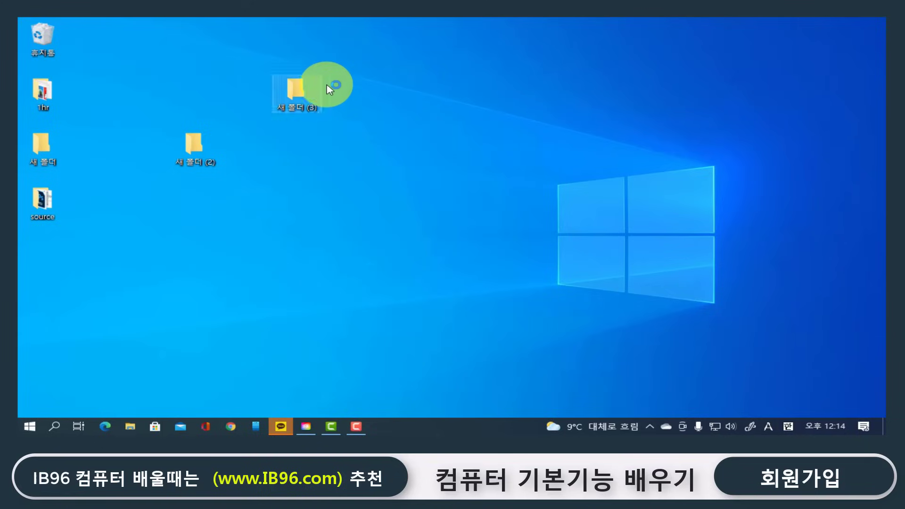
{"action": "left_click", "coordinate": [335, 124]}
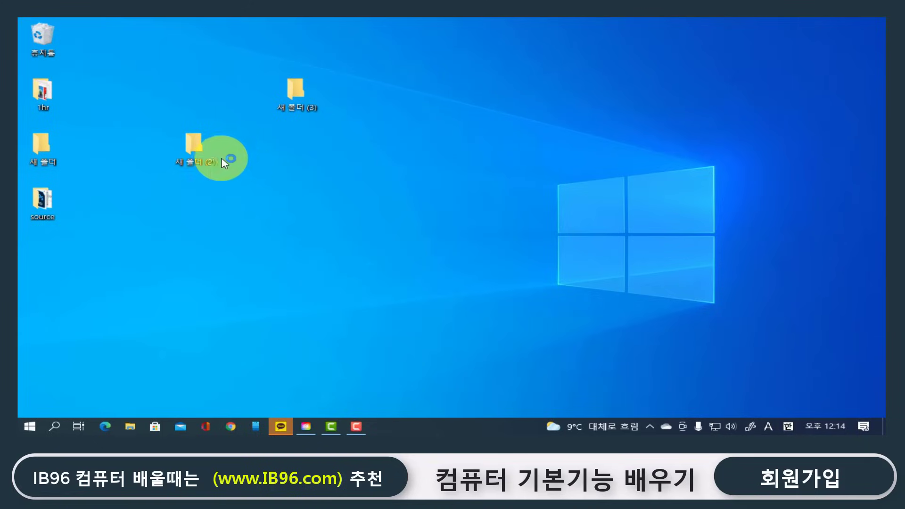
{"action": "left_click", "coordinate": [193, 140]}
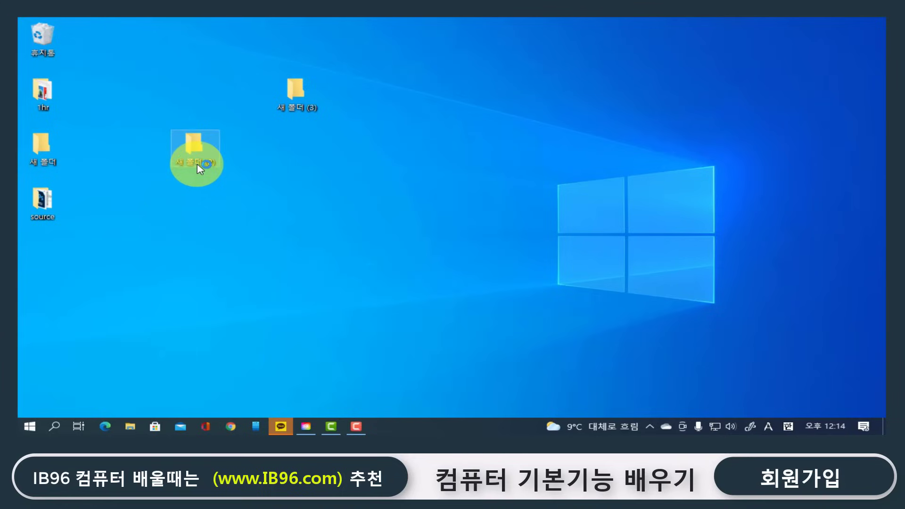
{"action": "key", "text": "F2"}
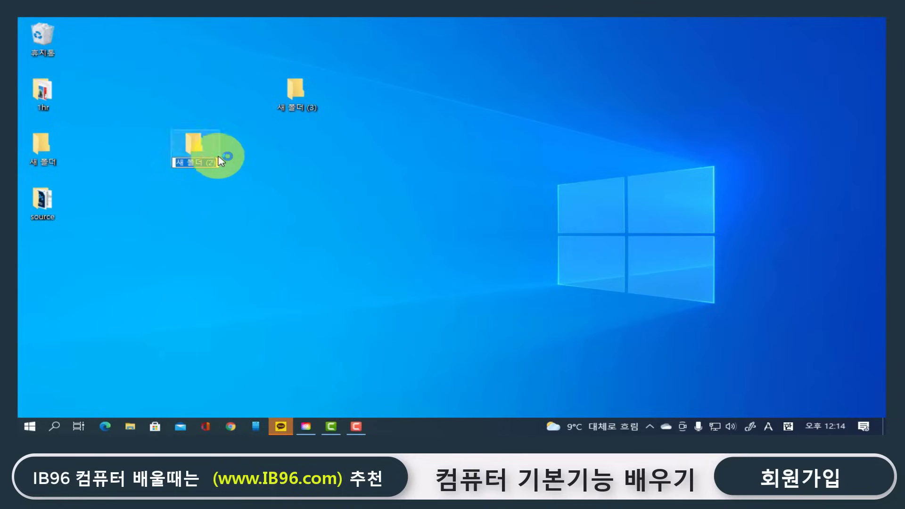
{"action": "key", "text": "Return"}
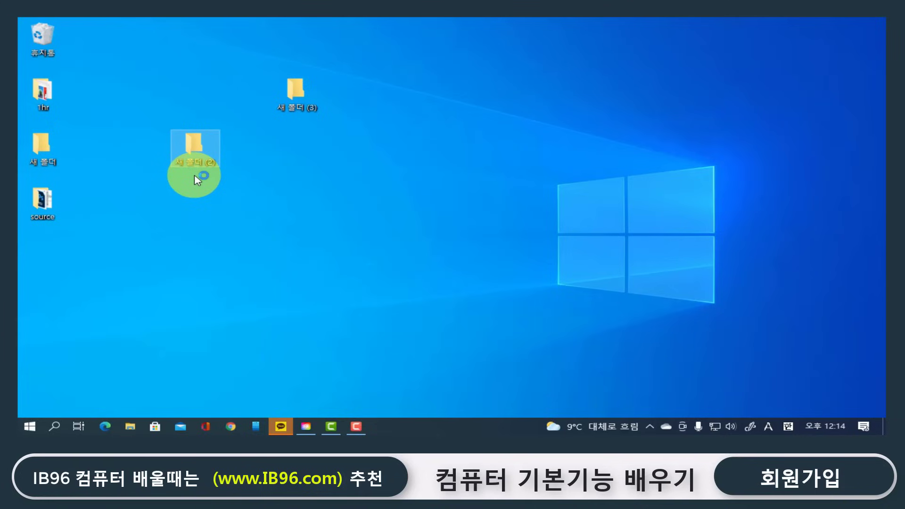
Rename the folder 새 폴더 (2) as 목록, then deselect it
{"action": "key", "text": "F2"}
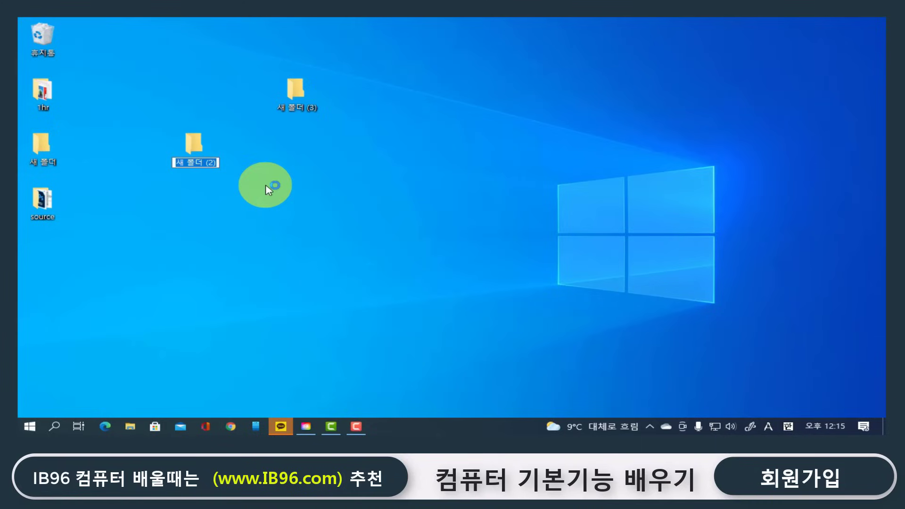
{"action": "key", "text": "Hangul"}
{"action": "type", "text": "목록"}
{"action": "key", "text": "Return"}
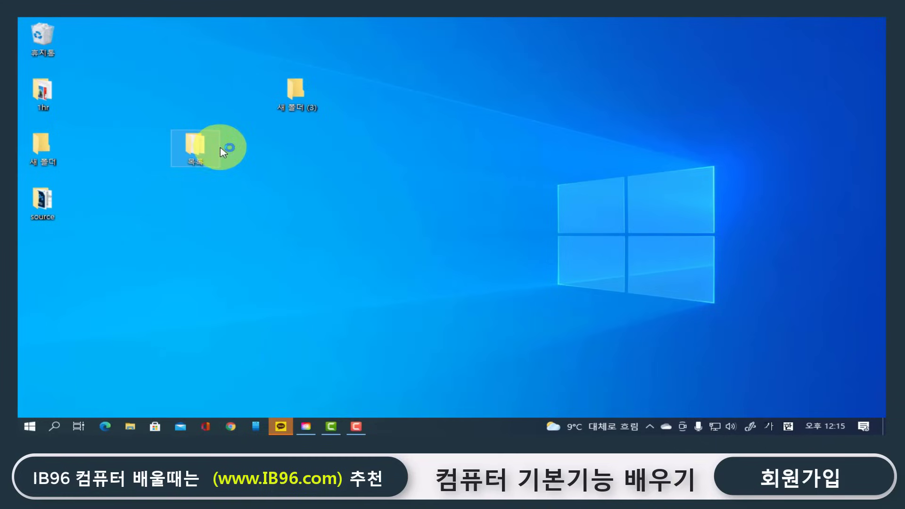
{"action": "mouse_move", "coordinate": [200, 155]}
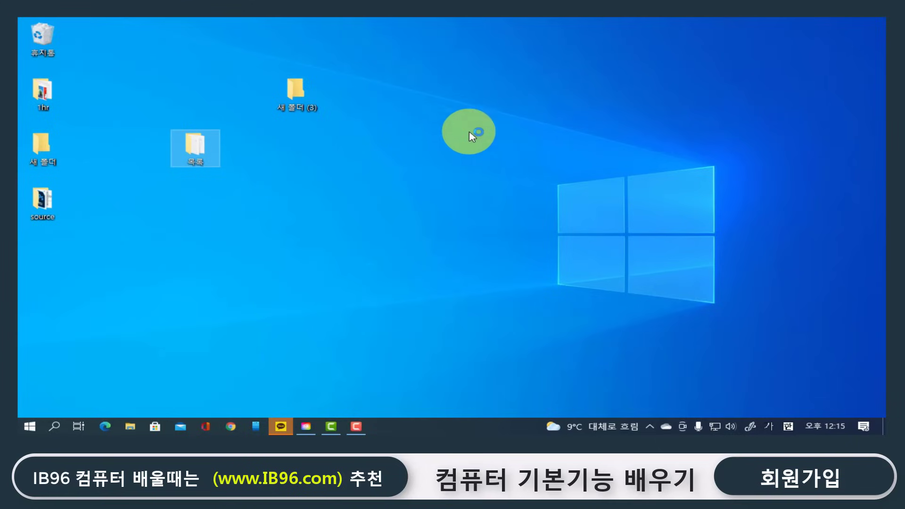
{"action": "left_click", "coordinate": [489, 168]}
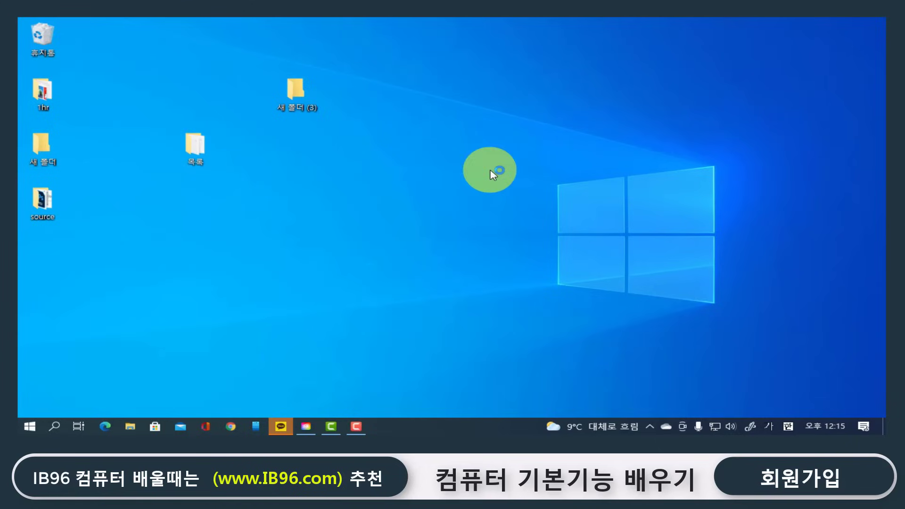
Set the display resolution to 2560 × 1440, restore it to 1280 × 720, and close the display settings
{"action": "right_click", "coordinate": [446, 87]}
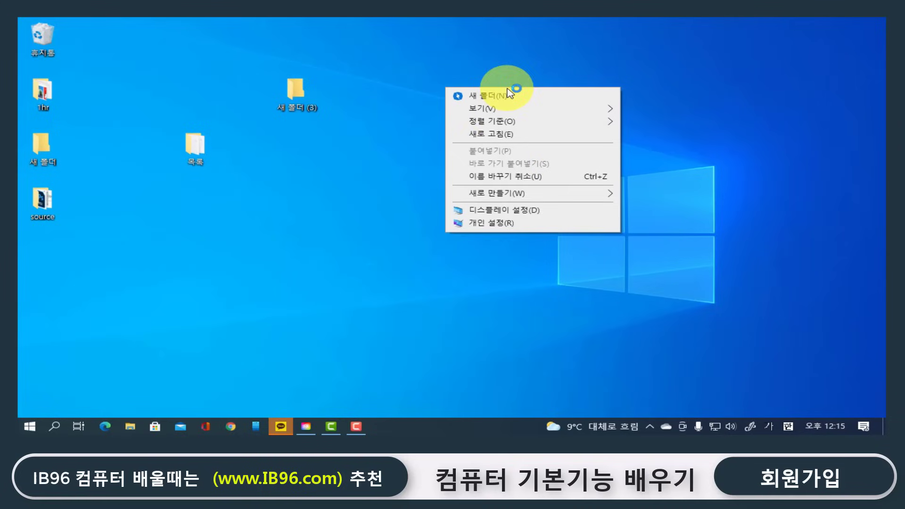
{"action": "left_click", "coordinate": [530, 214]}
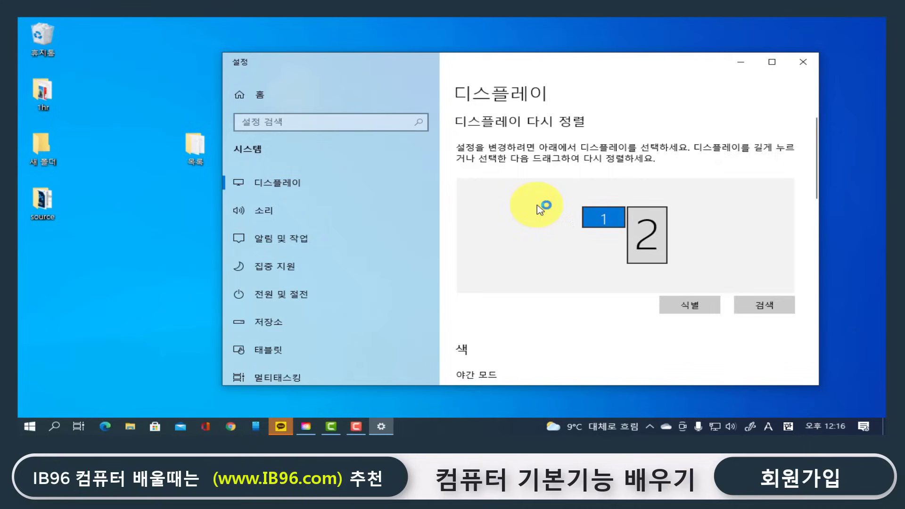
{"action": "scroll", "coordinate": [540, 209], "scroll_direction": "down", "scroll_amount": 10}
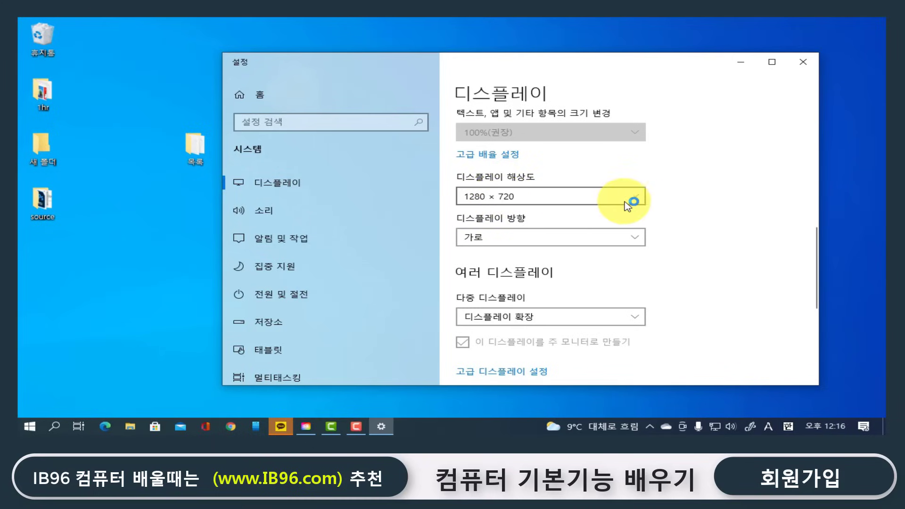
{"action": "left_click", "coordinate": [638, 200]}
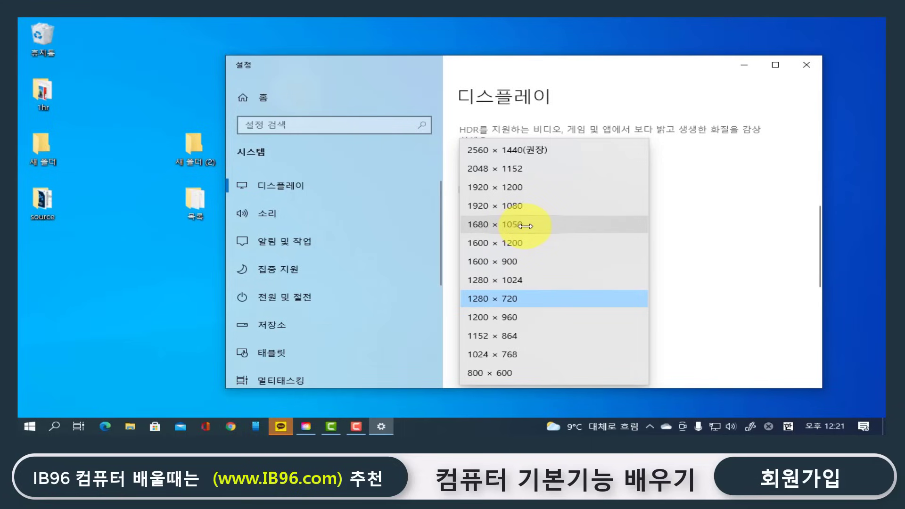
{"action": "left_click", "coordinate": [555, 154]}
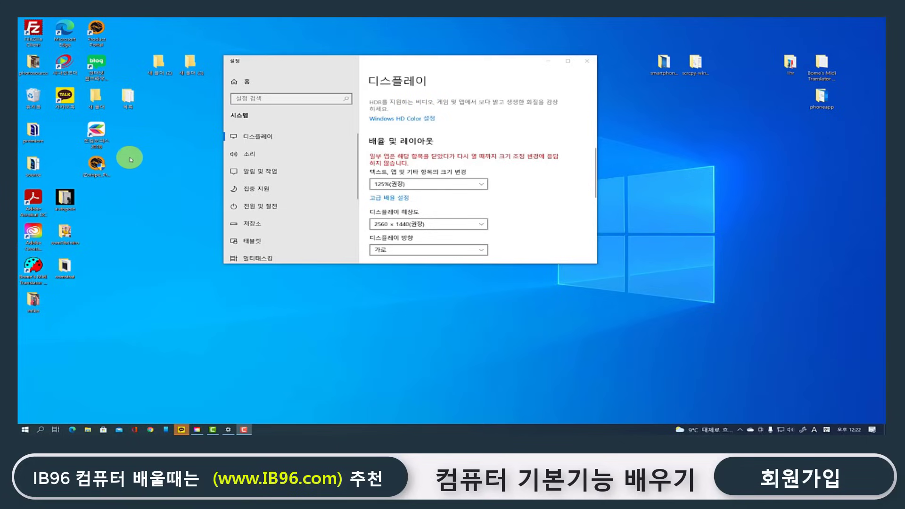
{"action": "left_click", "coordinate": [422, 225]}
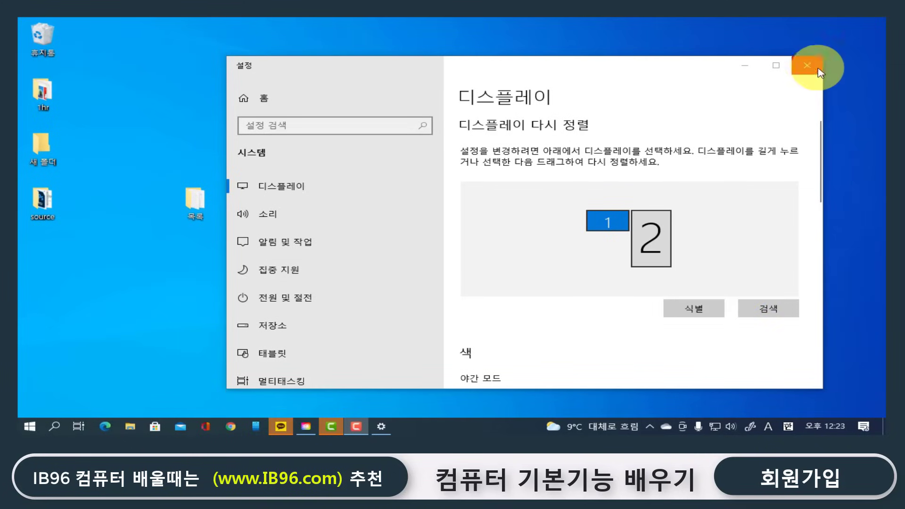
{"action": "left_click", "coordinate": [807, 65]}
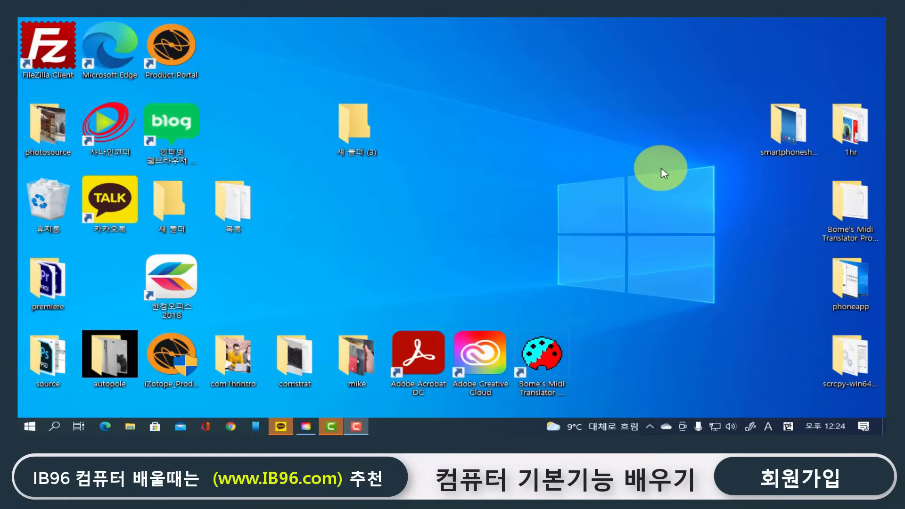
Shrink the enlarged desktop icons and set the desktop icon view to medium icons (보통 아이콘)
{"action": "scroll", "coordinate": [664, 174], "scroll_direction": "down", "scroll_amount": 1, "text": "ctrl"}
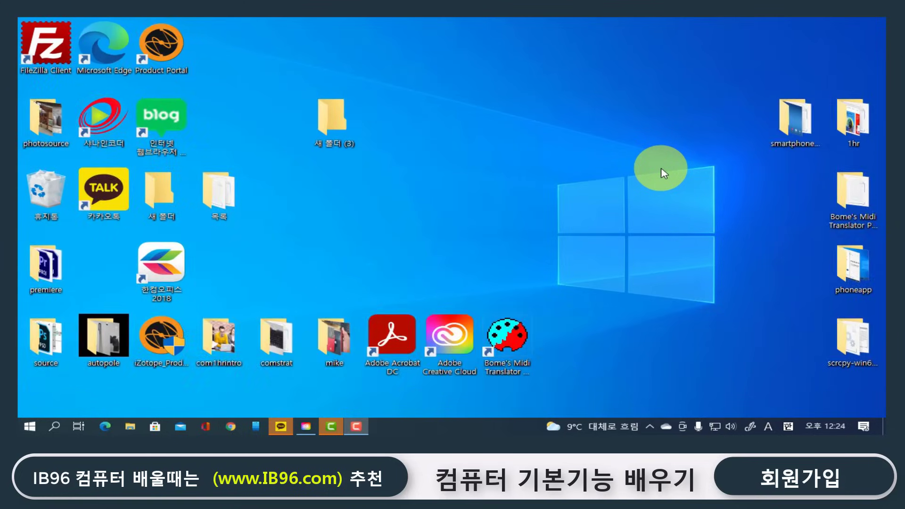
{"action": "scroll", "coordinate": [664, 174], "scroll_direction": "down", "scroll_amount": 2, "text": "ctrl"}
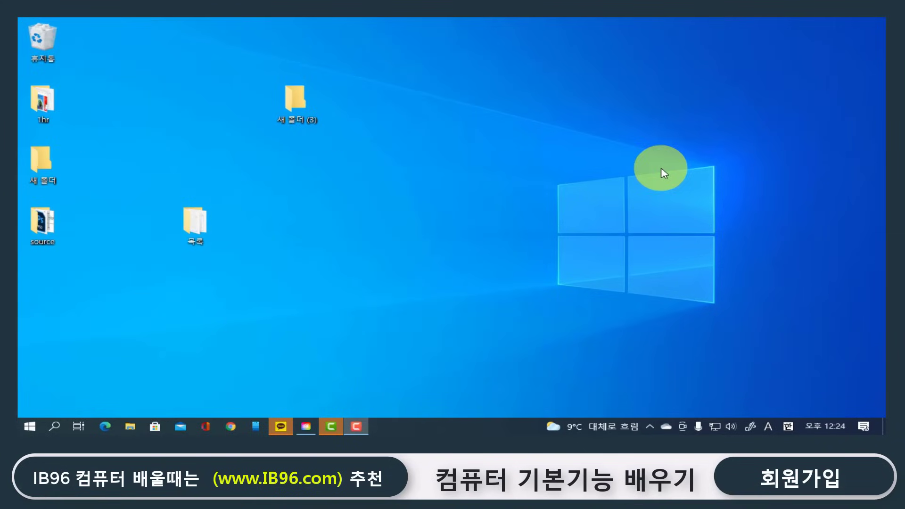
{"action": "right_click", "coordinate": [479, 158]}
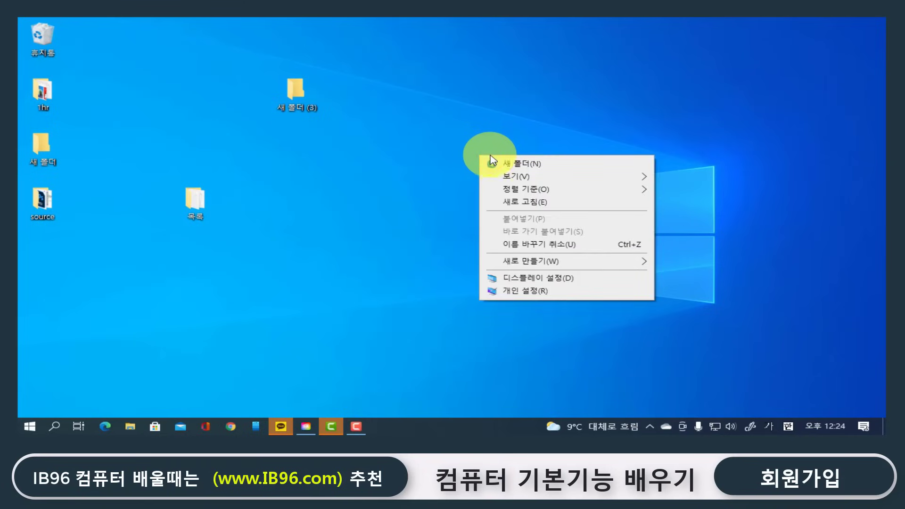
{"action": "mouse_move", "coordinate": [513, 178]}
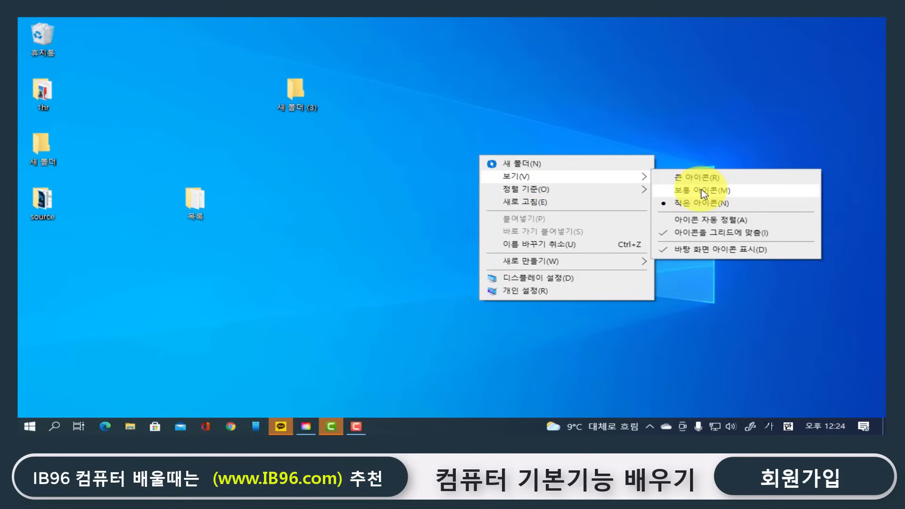
{"action": "left_click", "coordinate": [702, 191]}
Set the desktop icon view to large icons (큰 아이콘), and scale the icons back down to a small size
{"action": "right_click", "coordinate": [514, 169]}
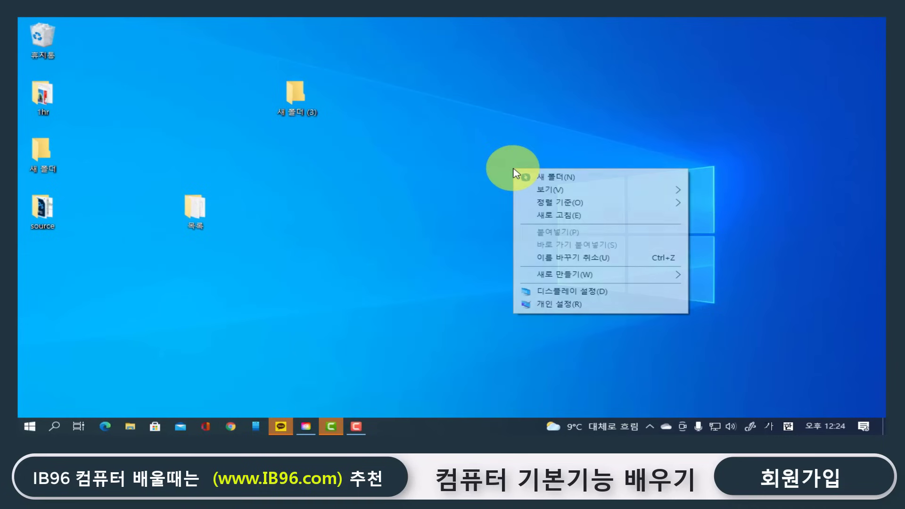
{"action": "mouse_move", "coordinate": [561, 188]}
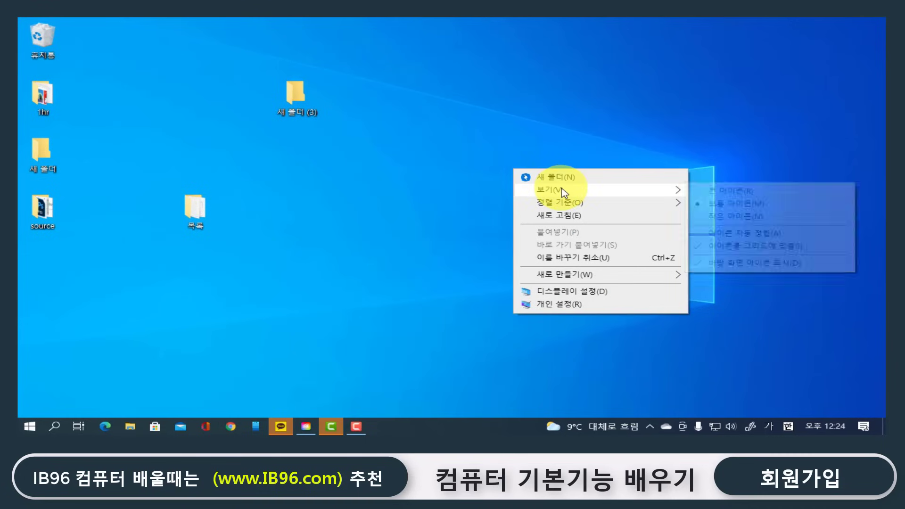
{"action": "left_click", "coordinate": [735, 193]}
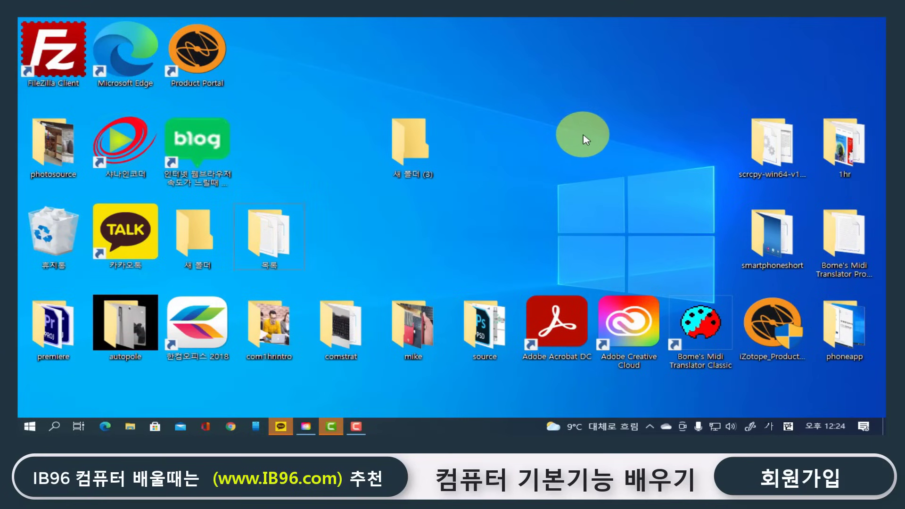
{"action": "scroll", "coordinate": [585, 139], "scroll_direction": "down", "scroll_amount": 3}
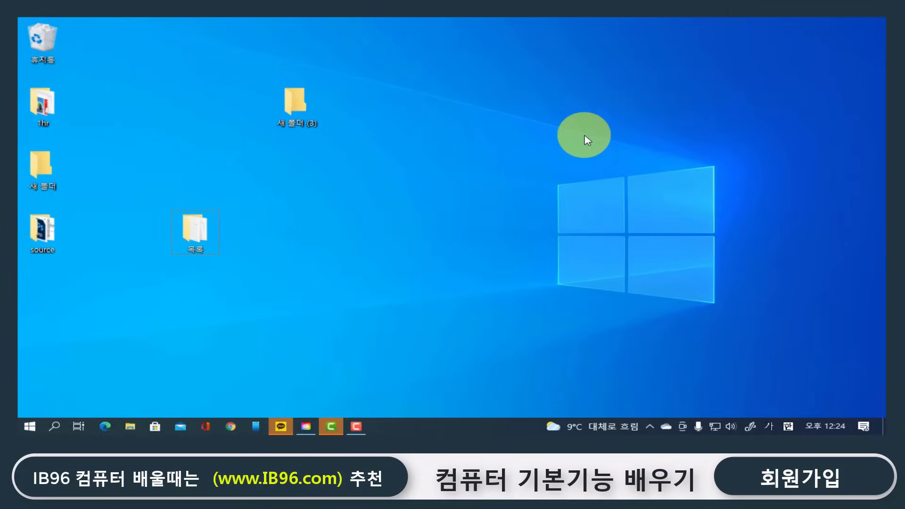
{"action": "scroll", "coordinate": [585, 139], "scroll_direction": "down", "scroll_amount": 1}
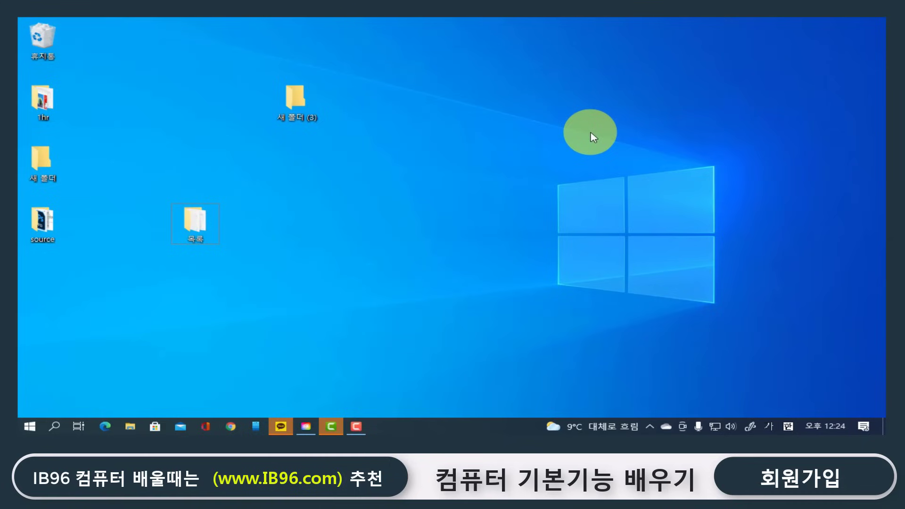
Set the desktop icons to the medium icon size (보통 아이콘) through the desktop view options
{"action": "right_click", "coordinate": [590, 132]}
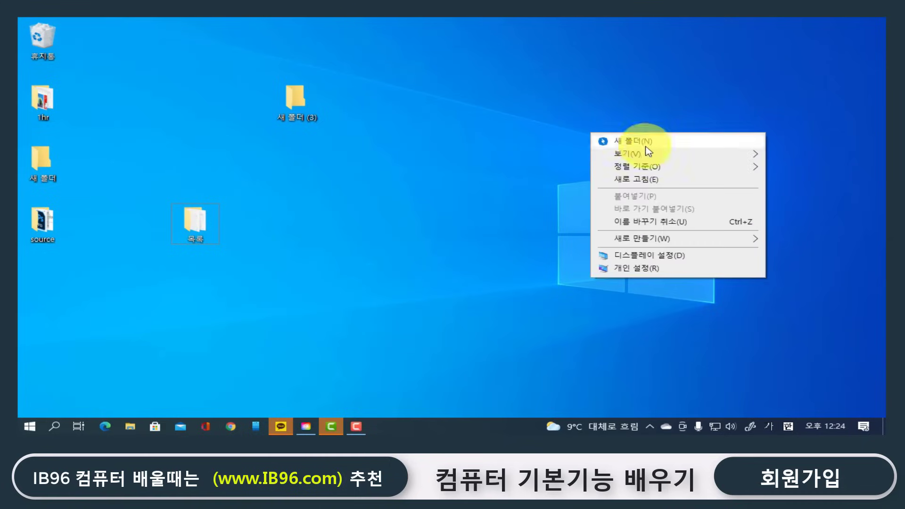
{"action": "mouse_move", "coordinate": [619, 156]}
{"action": "left_click", "coordinate": [501, 171]}
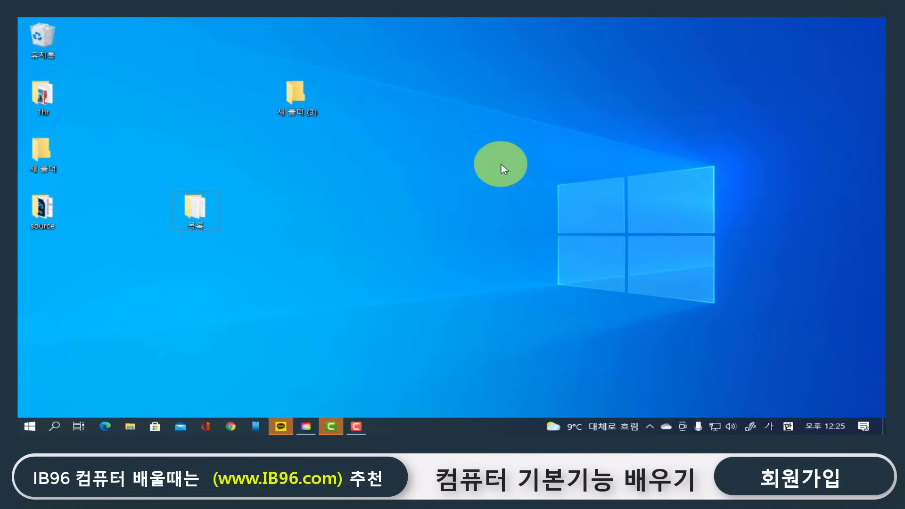
{"action": "key", "text": "Hangul"}
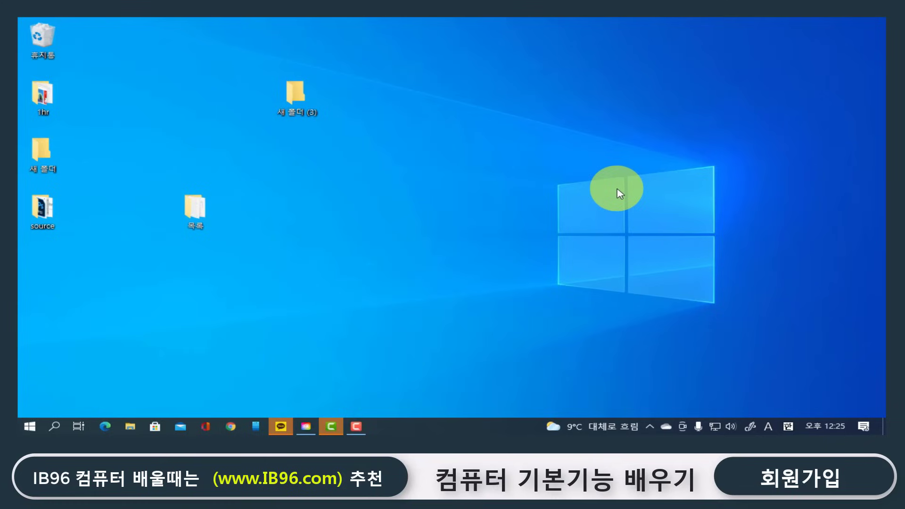
Open the desktop background personalization settings and follow the web help link for getting a new wallpaper from Microsoft every day
{"action": "right_click", "coordinate": [493, 110]}
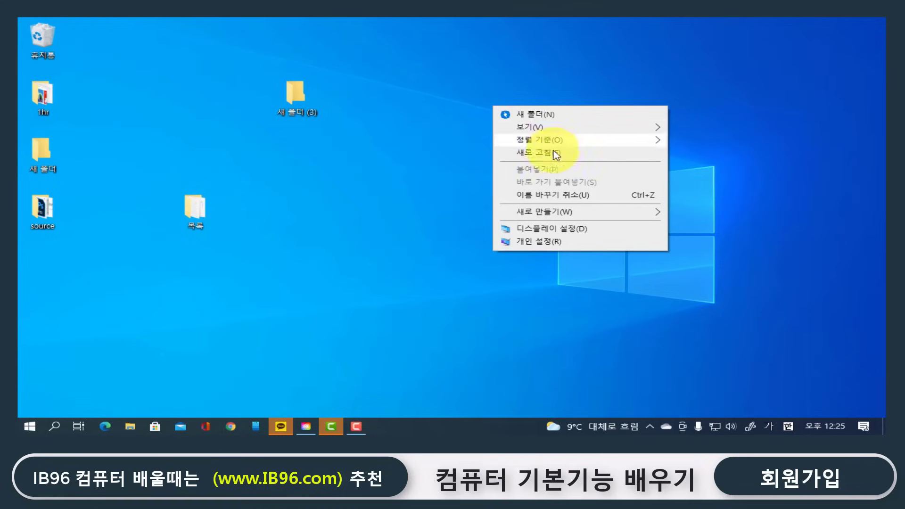
{"action": "left_click", "coordinate": [575, 243]}
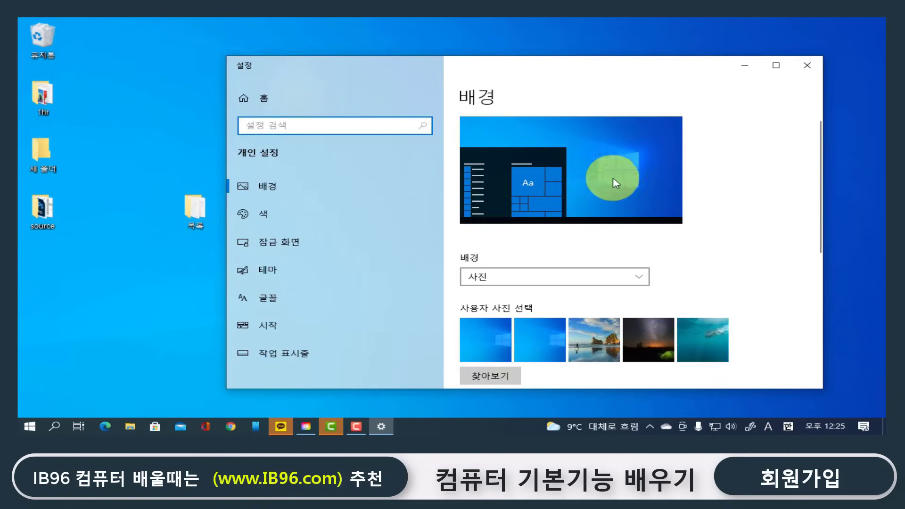
{"action": "scroll", "coordinate": [628, 178], "scroll_direction": "down", "scroll_amount": 3}
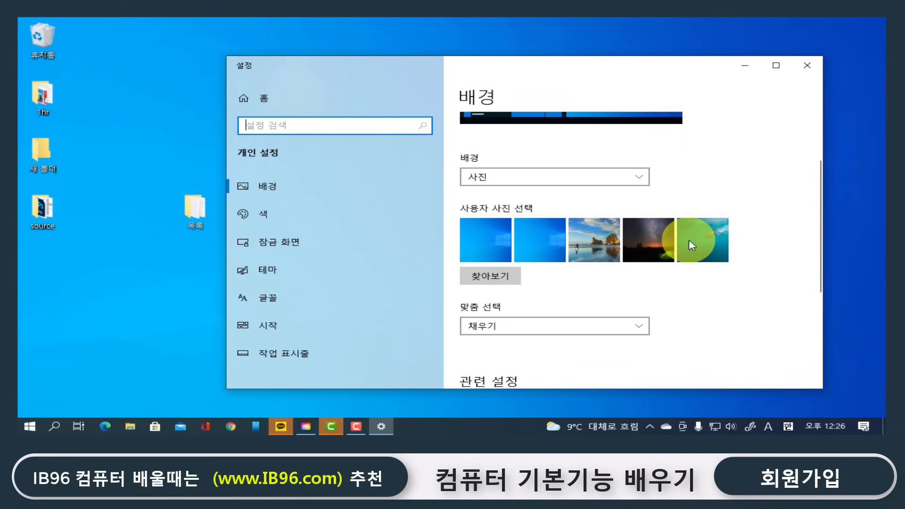
{"action": "scroll", "coordinate": [535, 241], "scroll_direction": "down", "scroll_amount": 5}
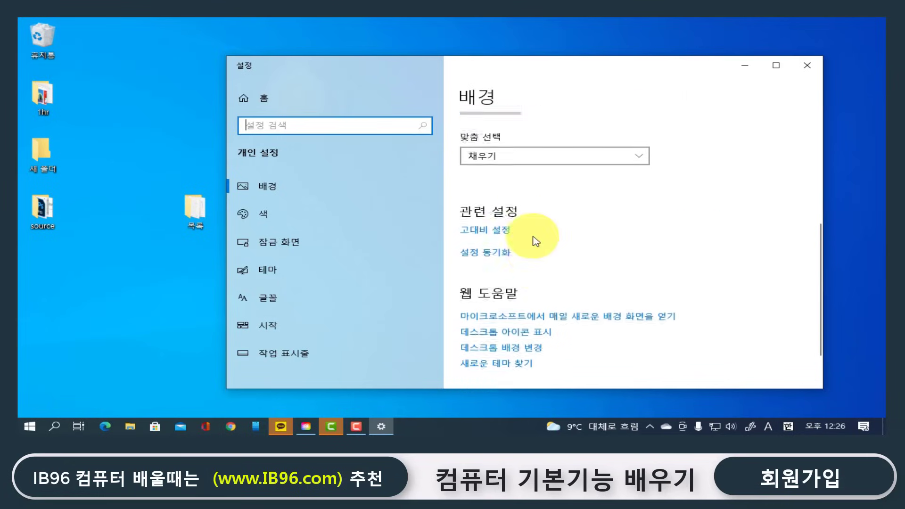
{"action": "scroll", "coordinate": [505, 317], "scroll_direction": "up", "scroll_amount": 1}
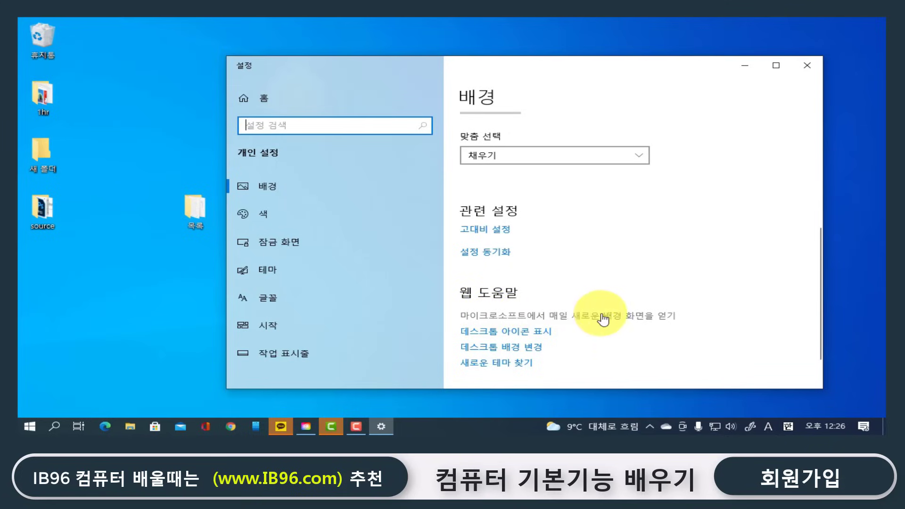
{"action": "left_click", "coordinate": [649, 320]}
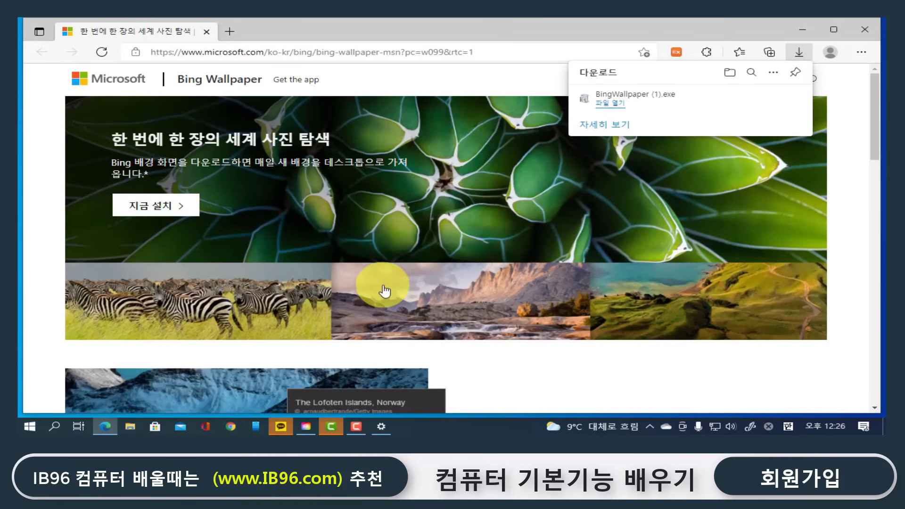
Look through the Bing Wallpaper web page and open the downloaded installer BingWallpaper (1).exe
{"action": "scroll", "coordinate": [384, 292], "scroll_direction": "down", "scroll_amount": 3}
{"action": "scroll", "coordinate": [382, 283], "scroll_direction": "down", "scroll_amount": 3}
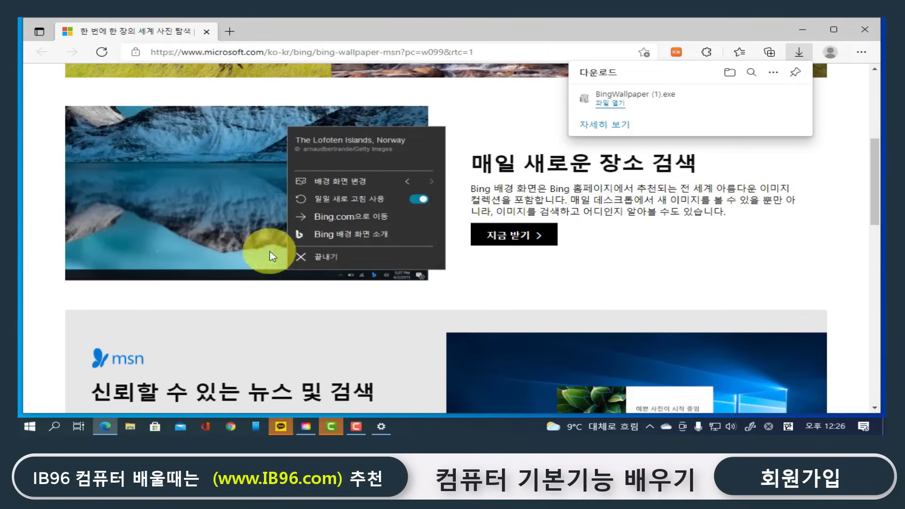
{"action": "scroll", "coordinate": [424, 251], "scroll_direction": "down", "scroll_amount": 6}
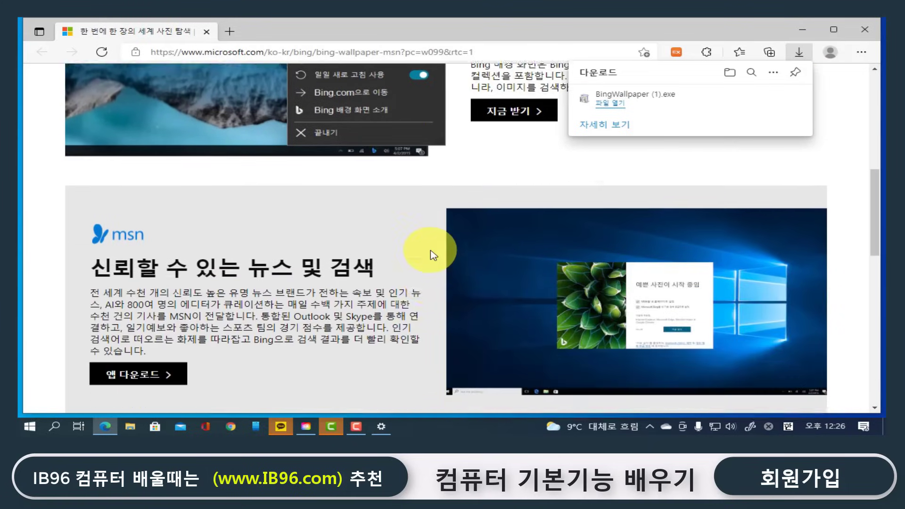
{"action": "scroll", "coordinate": [433, 255], "scroll_direction": "down", "scroll_amount": 2}
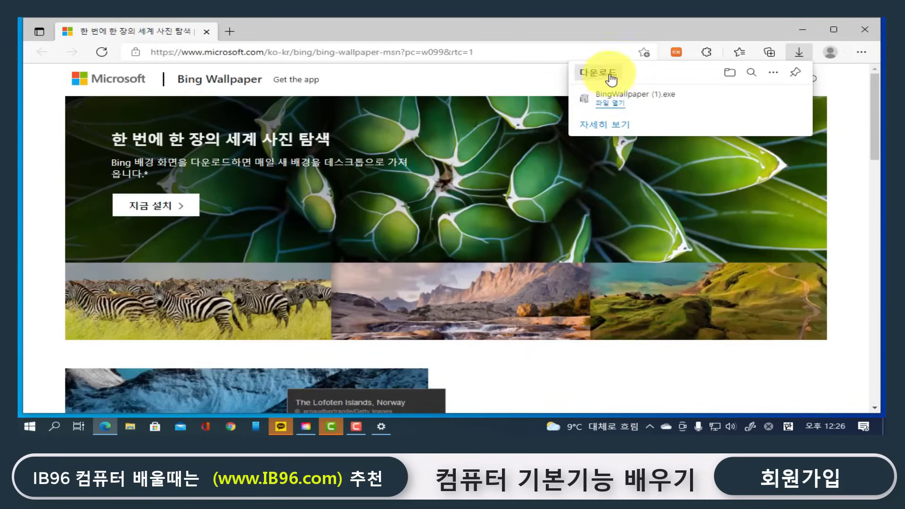
{"action": "left_click", "coordinate": [615, 104]}
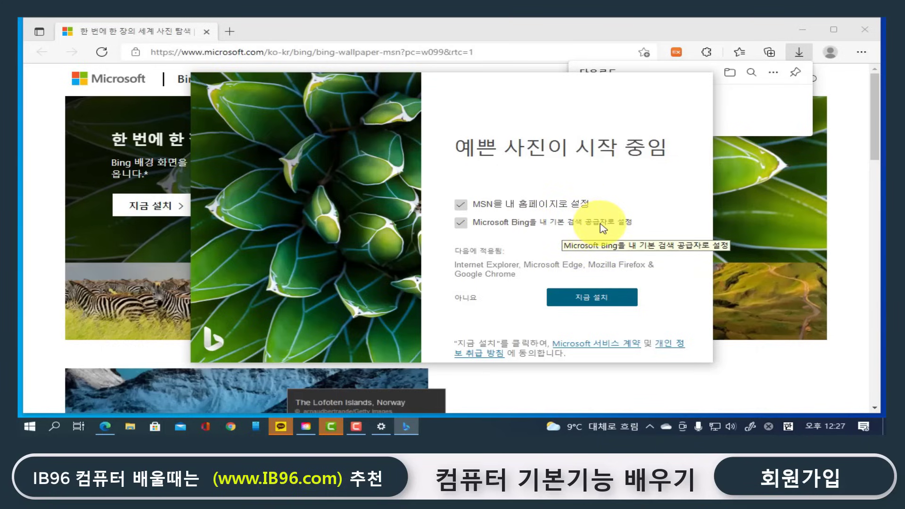
Install Bing Wallpaper with the MSN home page and Microsoft Bing default search options turned off, and finish the setup
{"action": "left_click", "coordinate": [460, 206]}
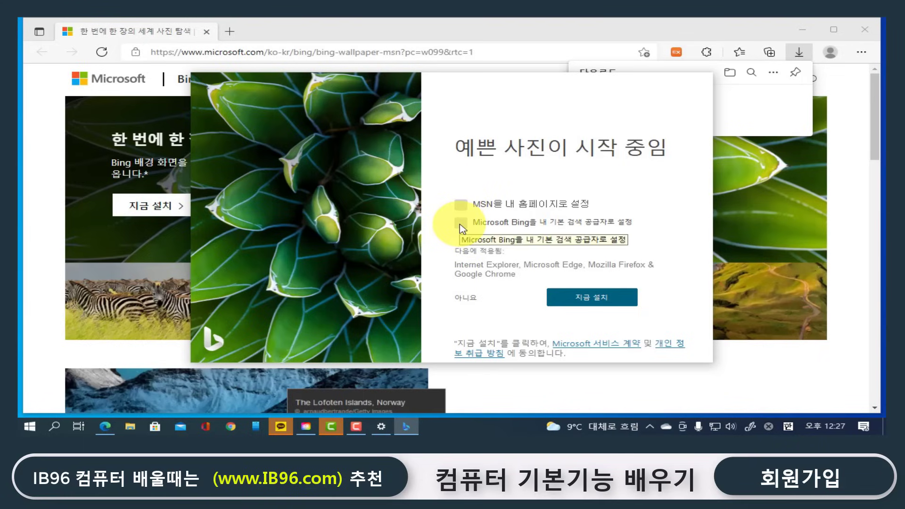
{"action": "left_click", "coordinate": [605, 303]}
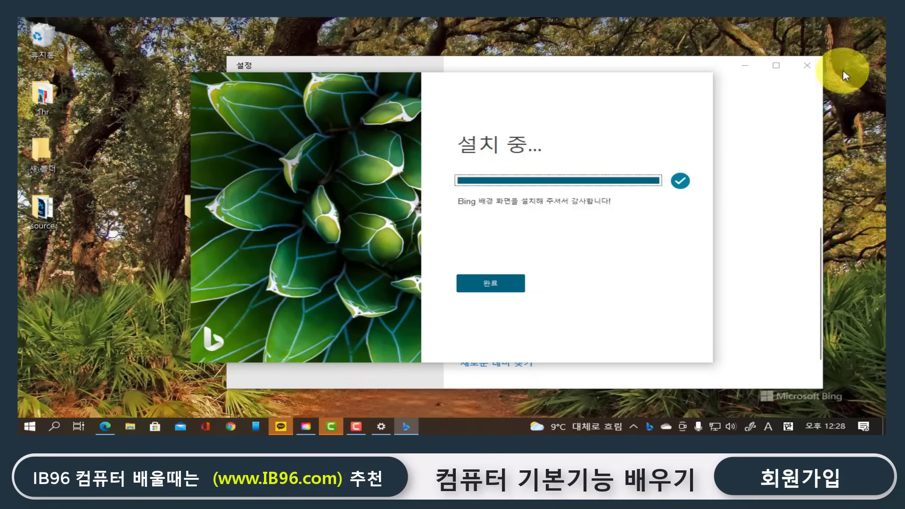
{"action": "left_click", "coordinate": [503, 285]}
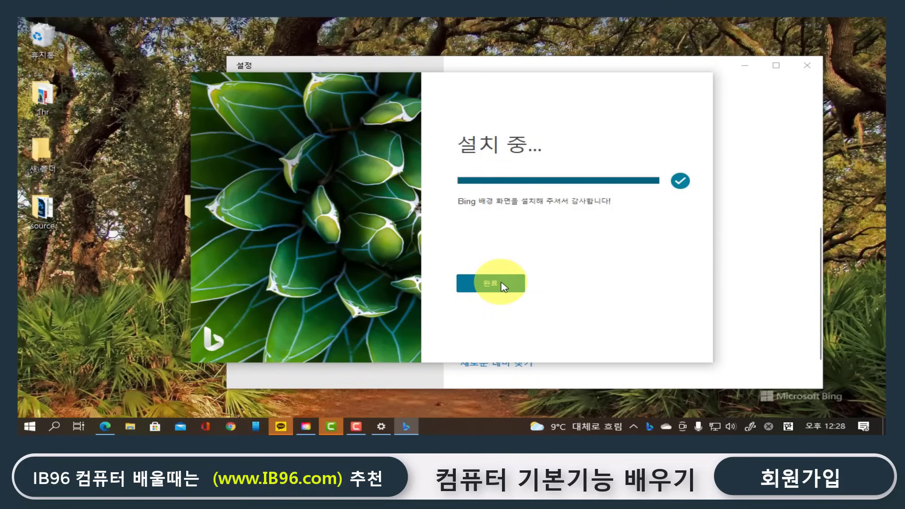
Dismiss the Bing Wallpaper notification and set the blue Windows logo picture as the desktop background
{"action": "left_click_drag", "start_coordinate": [686, 72], "coordinate": [655, 58]}
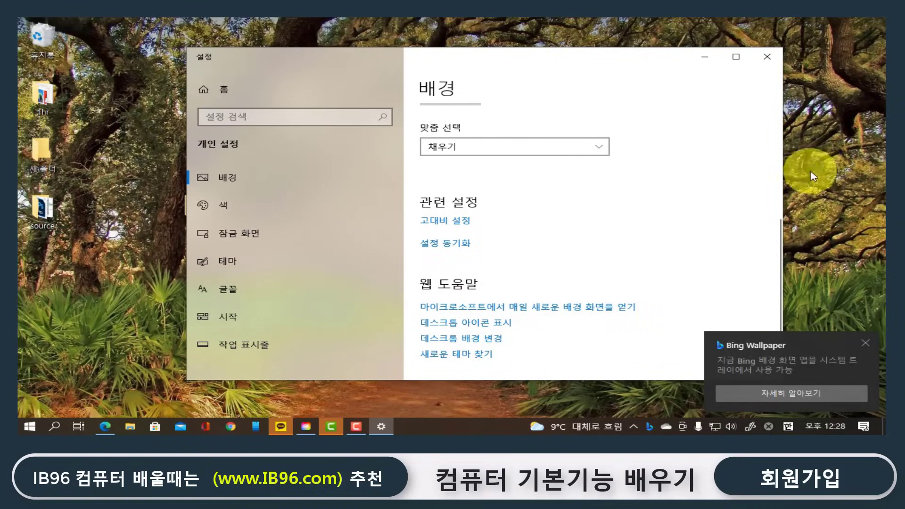
{"action": "left_click", "coordinate": [865, 343]}
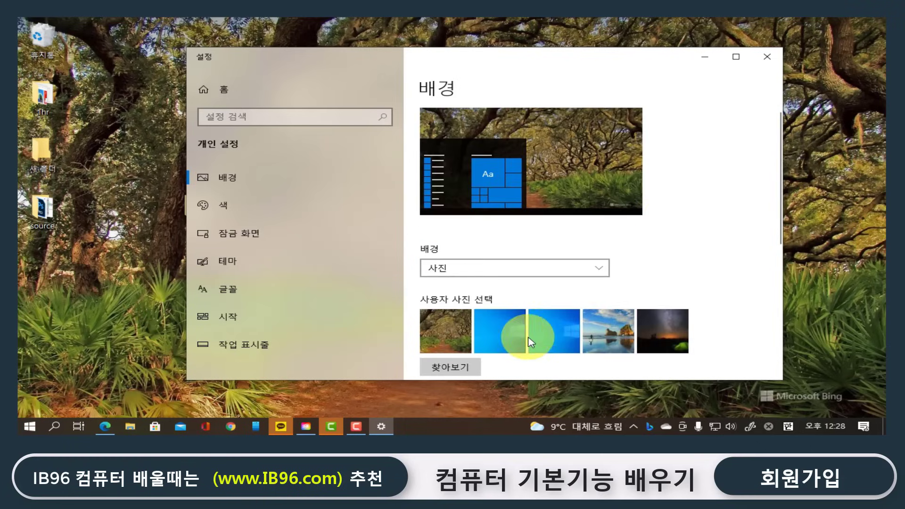
{"action": "left_click", "coordinate": [502, 339]}
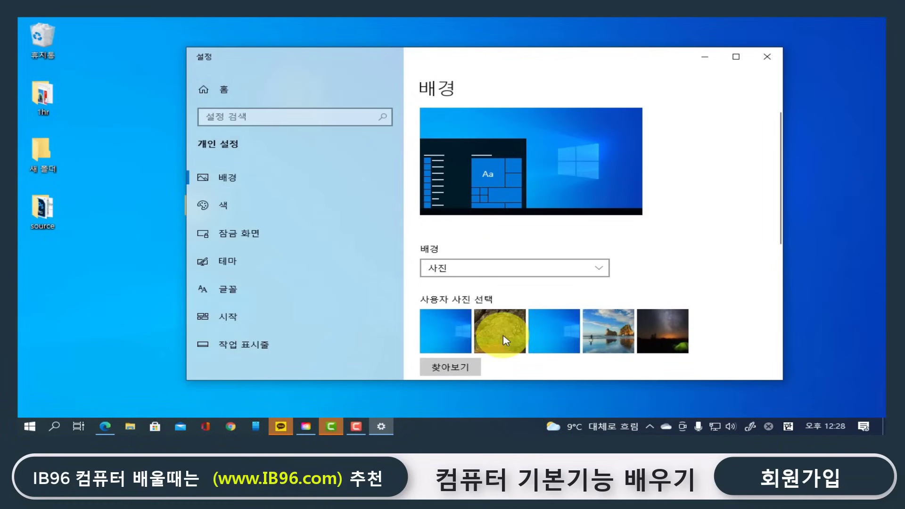
Check the file browser for choosing a custom background picture, cancel it without picking one, and close the settings
{"action": "left_click", "coordinate": [775, 59]}
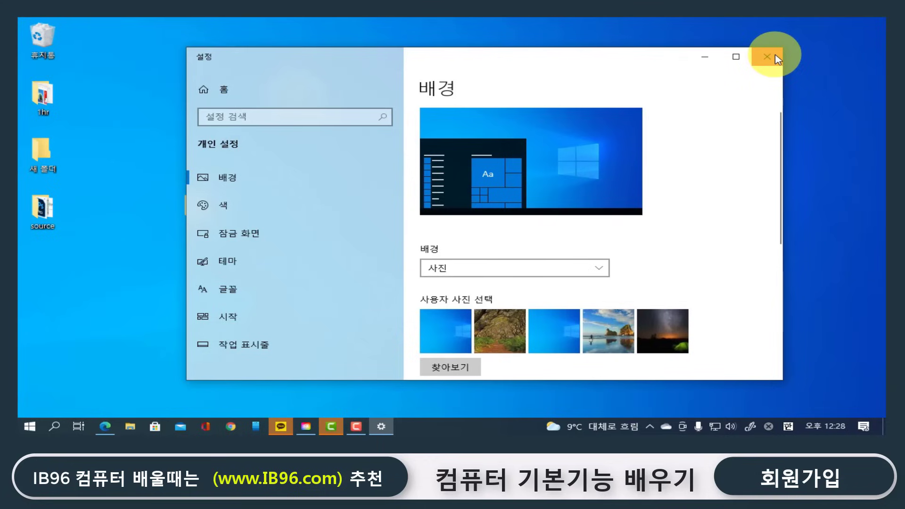
{"action": "scroll", "coordinate": [683, 206], "scroll_direction": "down", "scroll_amount": 2}
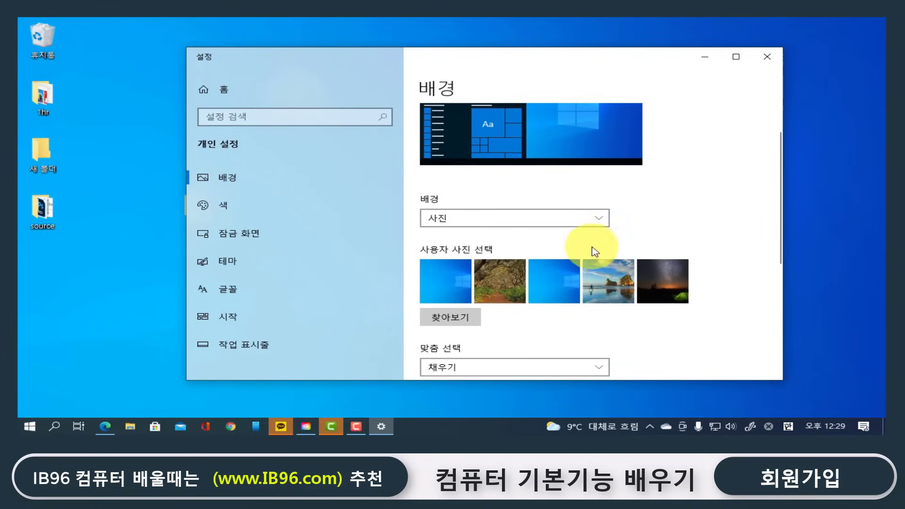
{"action": "left_click", "coordinate": [476, 320]}
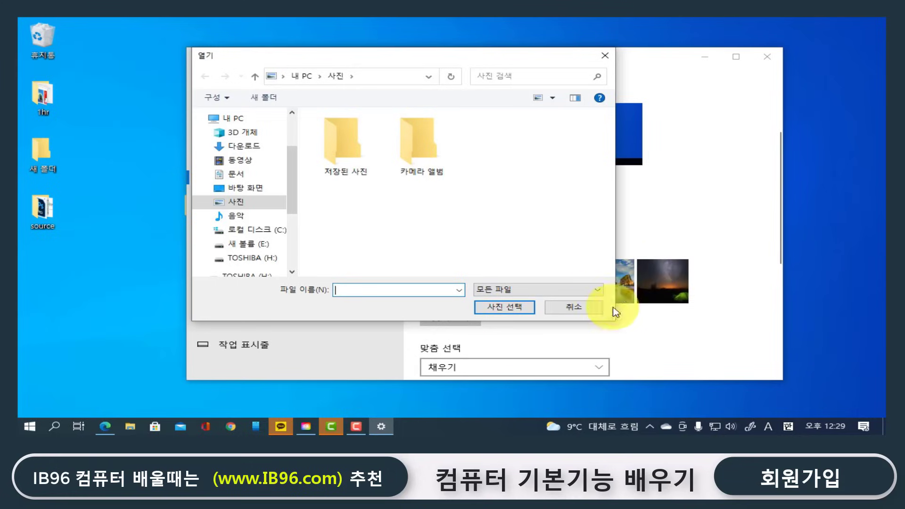
{"action": "left_click", "coordinate": [589, 312]}
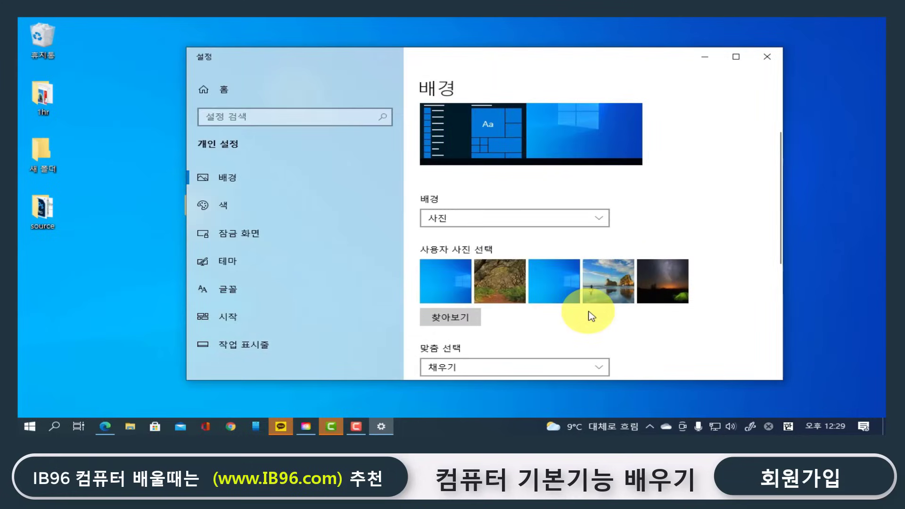
{"action": "key", "text": "alt+F4"}
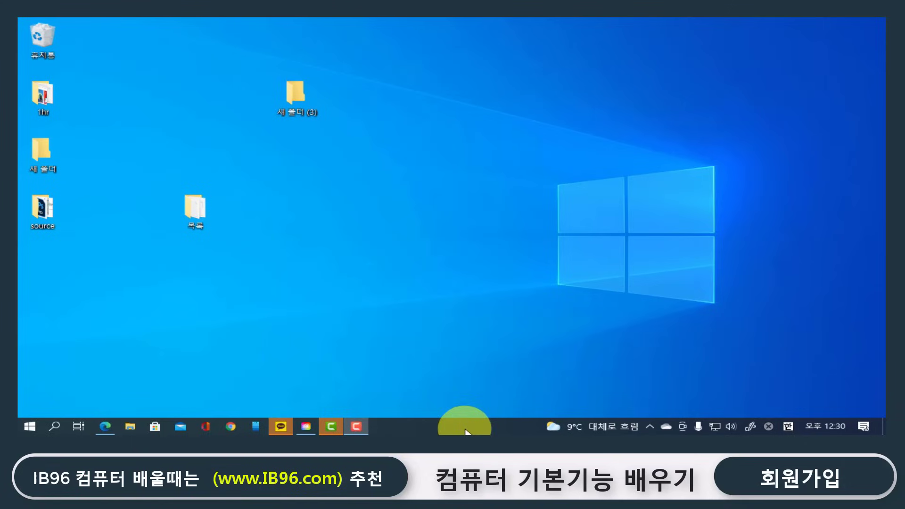
Open the taskbar settings, turn on automatic hiding of the taskbar in desktop mode, and check how the taskbar hides and reappears
{"action": "left_click_drag", "start_coordinate": [465, 431], "coordinate": [505, 431]}
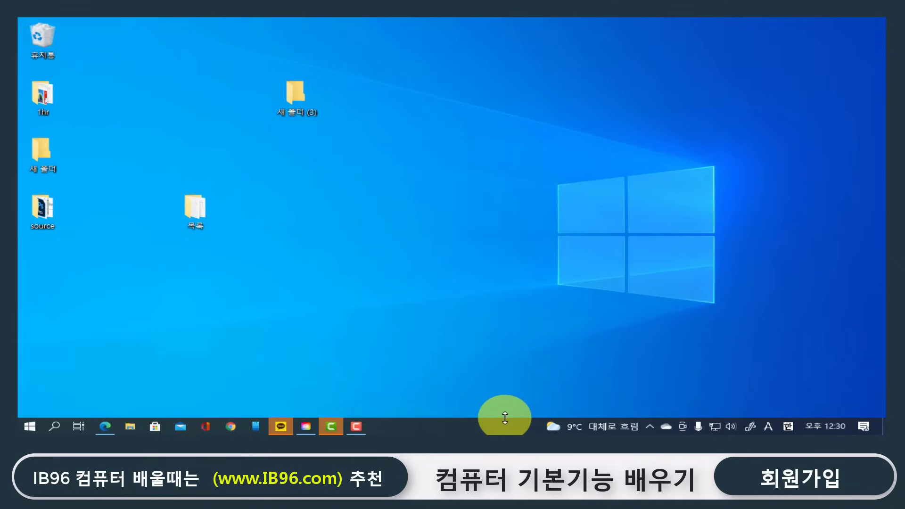
{"action": "left_click_drag", "start_coordinate": [505, 418], "coordinate": [472, 430]}
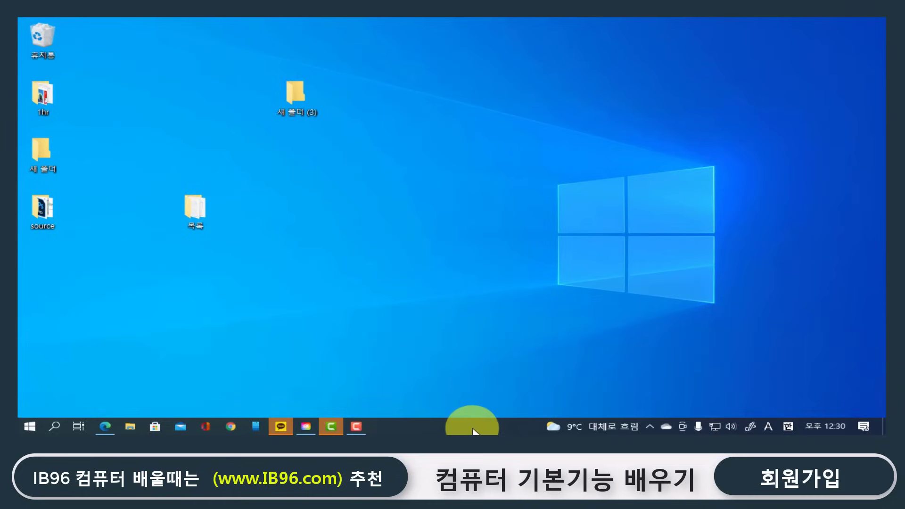
{"action": "right_click", "coordinate": [472, 424]}
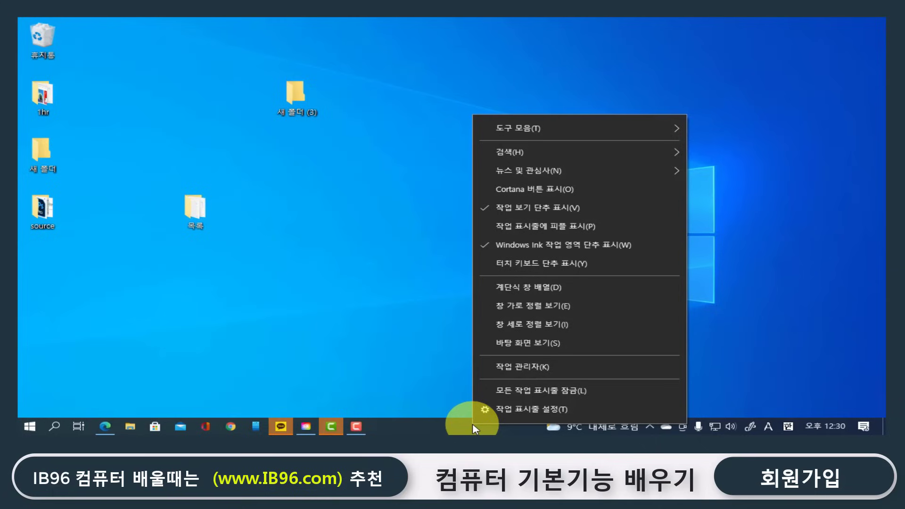
{"action": "left_click", "coordinate": [544, 410]}
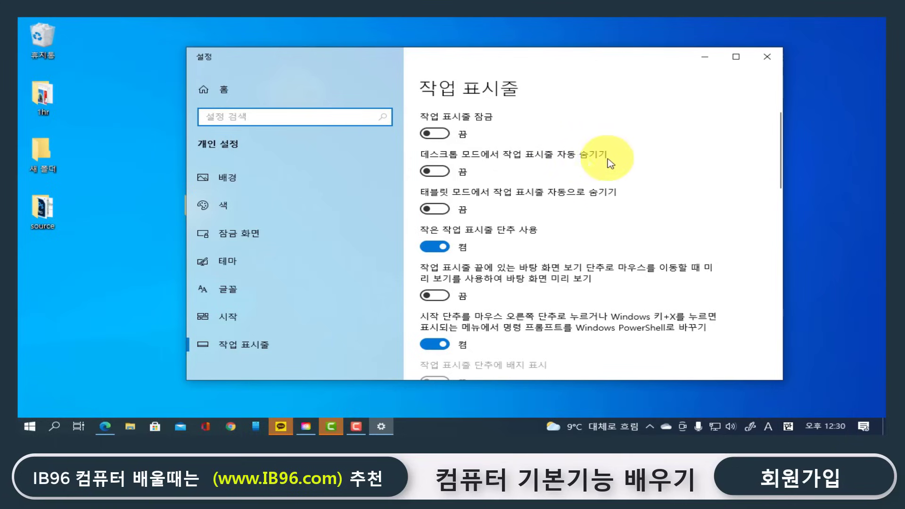
{"action": "left_click", "coordinate": [434, 171]}
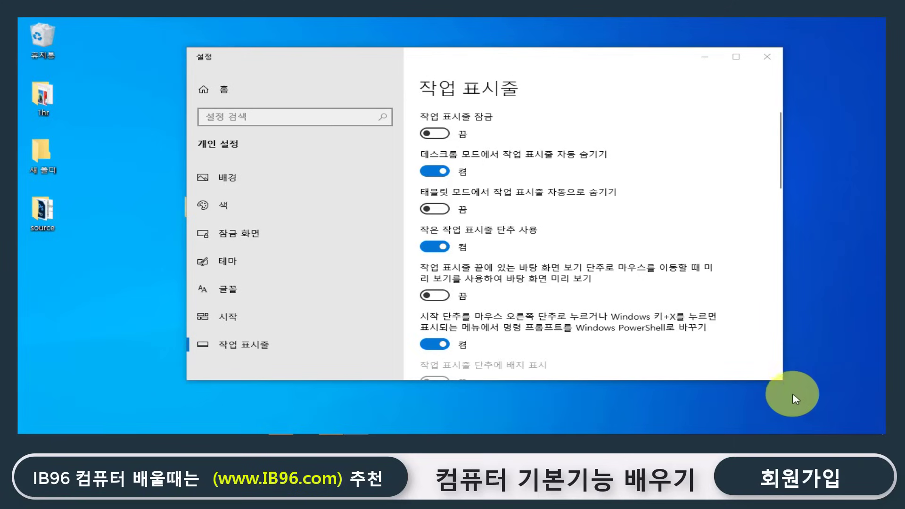
{"action": "mouse_move", "coordinate": [653, 431]}
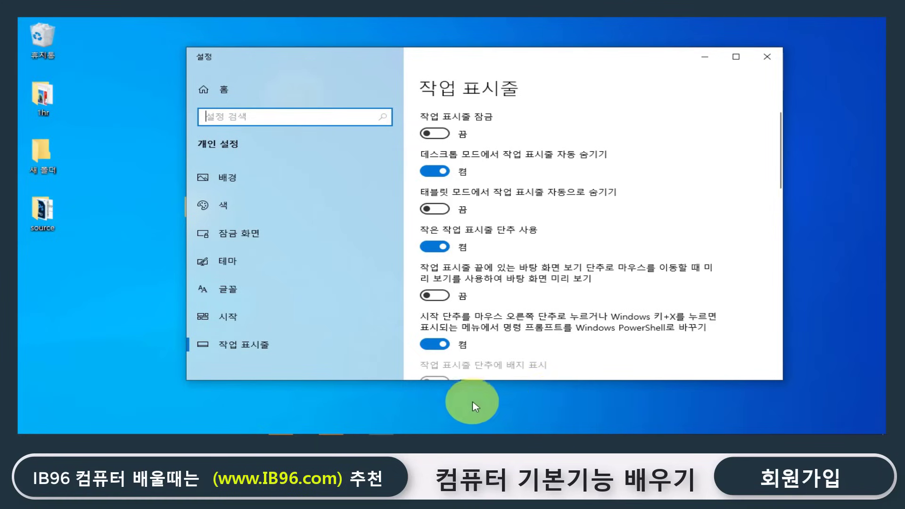
{"action": "mouse_move", "coordinate": [542, 429]}
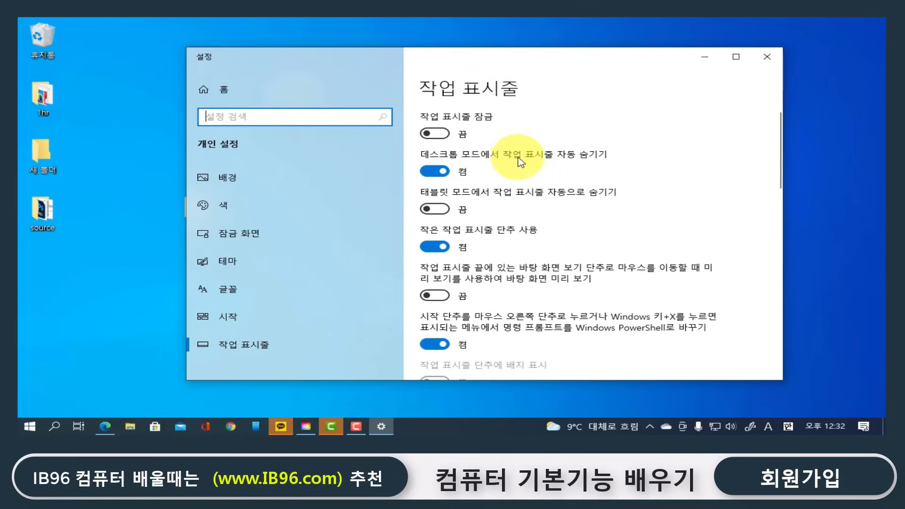
Turn off automatic hiding of the taskbar in desktop mode and close the settings
{"action": "left_click", "coordinate": [424, 173]}
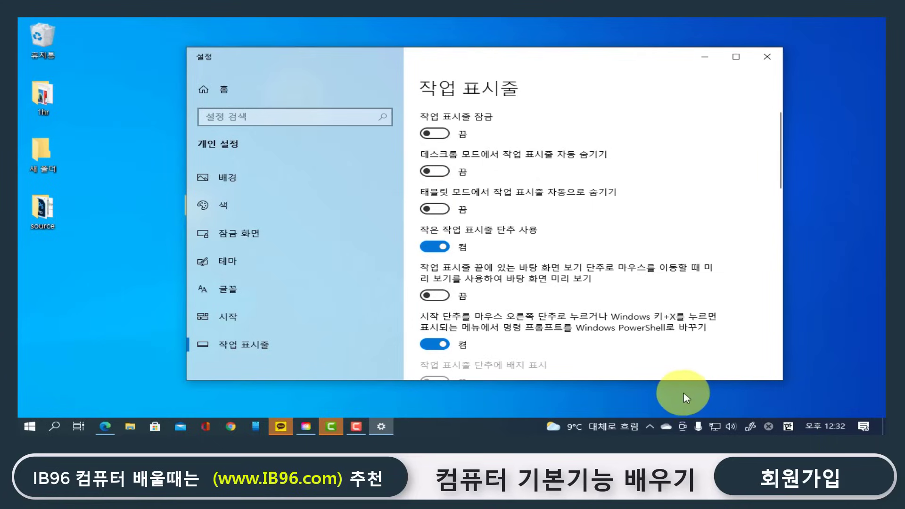
{"action": "left_click", "coordinate": [767, 56]}
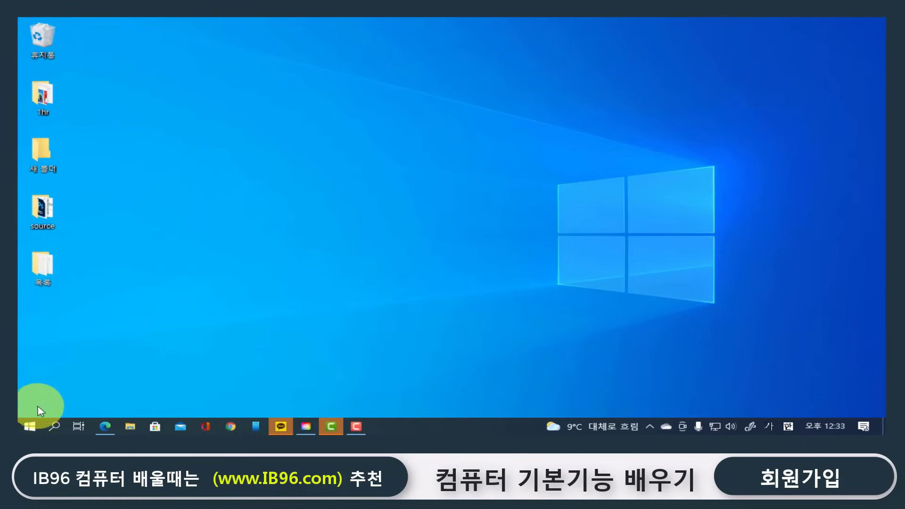
Add an Adobe Photoshop 2022 shortcut from the Start menu to the desktop and place it beside the 새 폴더 folder
{"action": "left_click", "coordinate": [30, 427]}
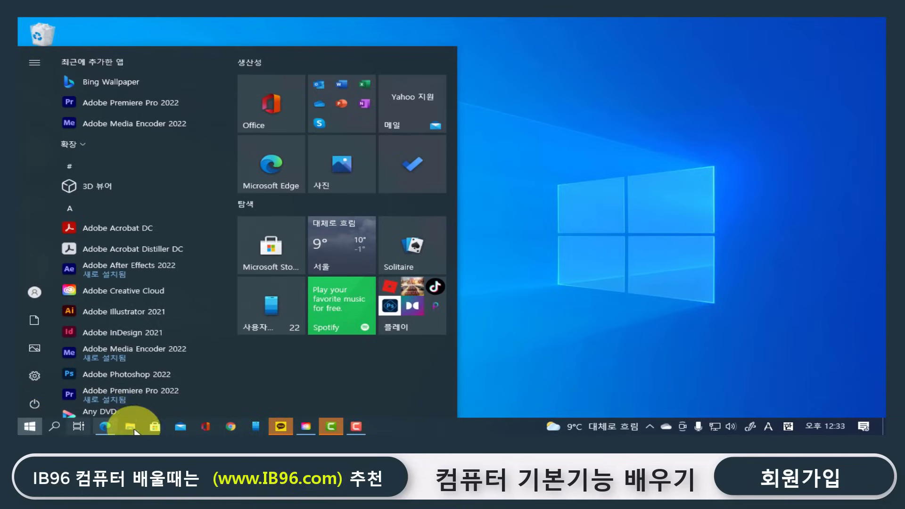
{"action": "left_click_drag", "start_coordinate": [141, 374], "coordinate": [136, 267]}
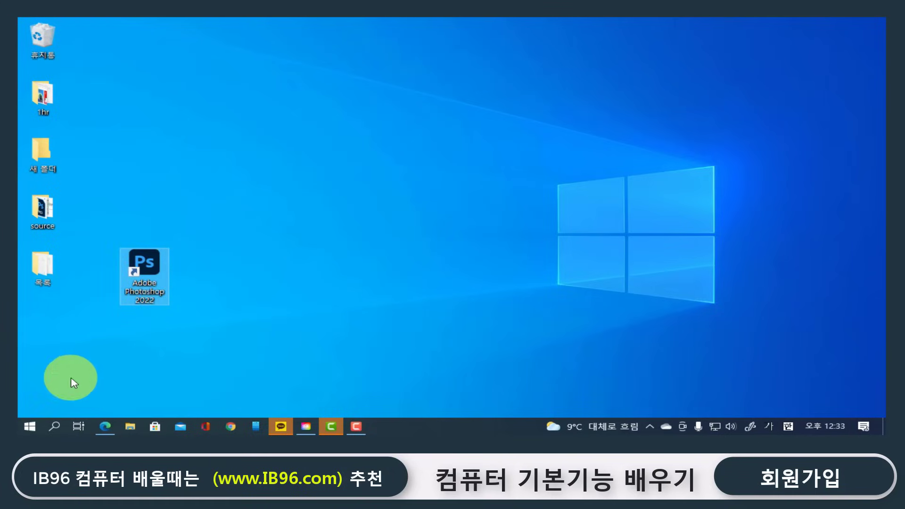
{"action": "left_click", "coordinate": [28, 427]}
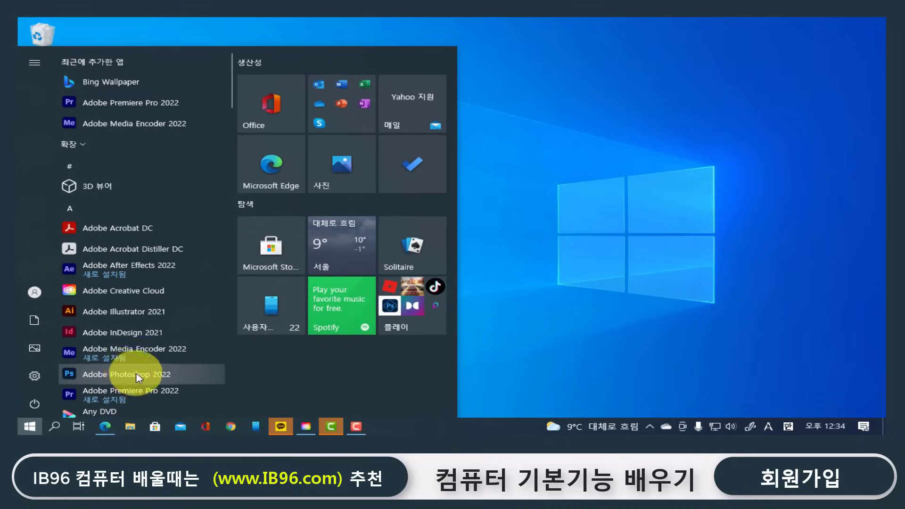
{"action": "left_click", "coordinate": [563, 310]}
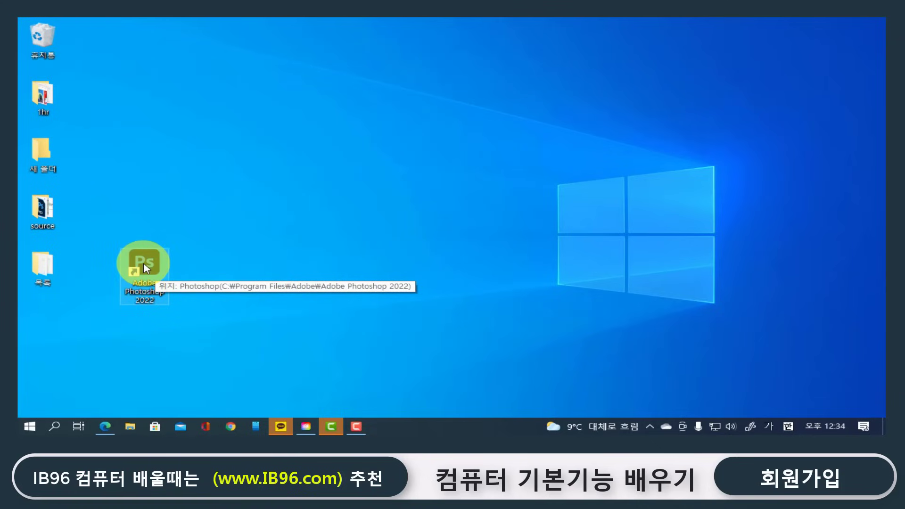
{"action": "left_click_drag", "start_coordinate": [146, 269], "coordinate": [147, 176]}
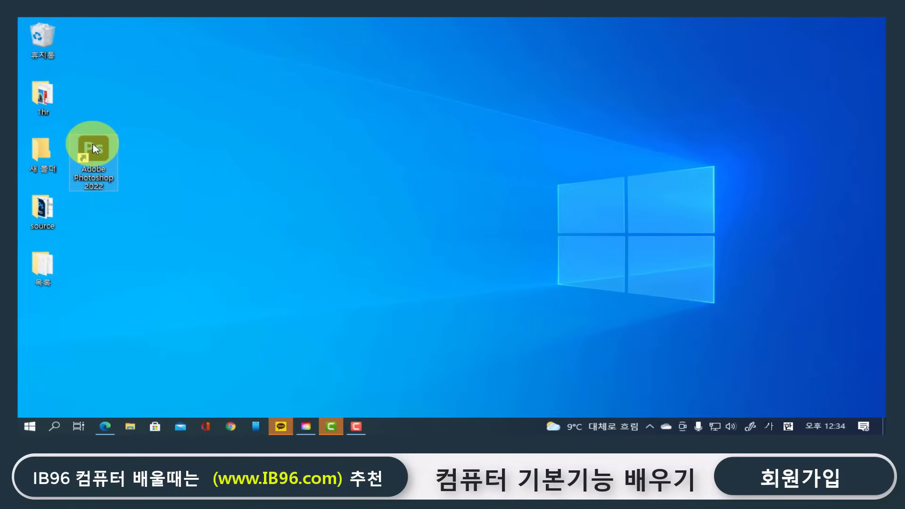
Pin the Adobe Photoshop 2022 desktop shortcut to the taskbar after the running apps and check the taskbar previews
{"action": "left_click_drag", "start_coordinate": [92, 143], "coordinate": [382, 431]}
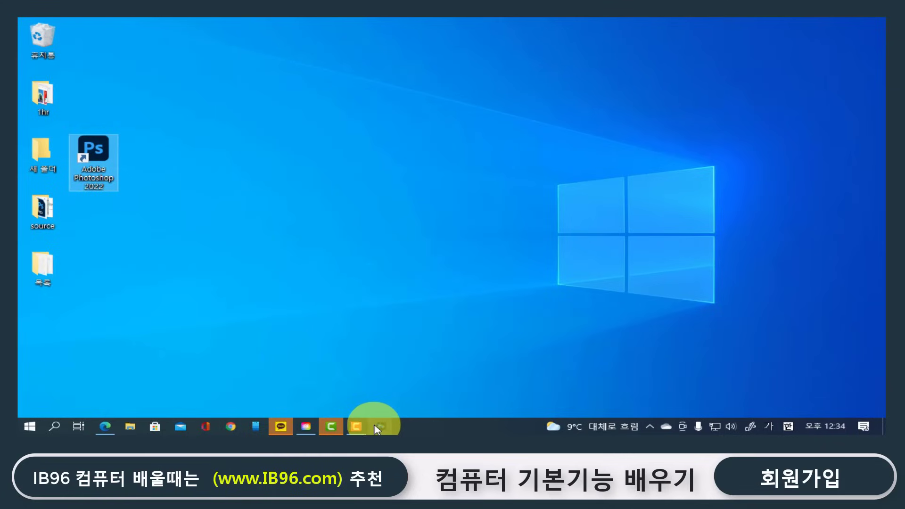
{"action": "mouse_move", "coordinate": [354, 430]}
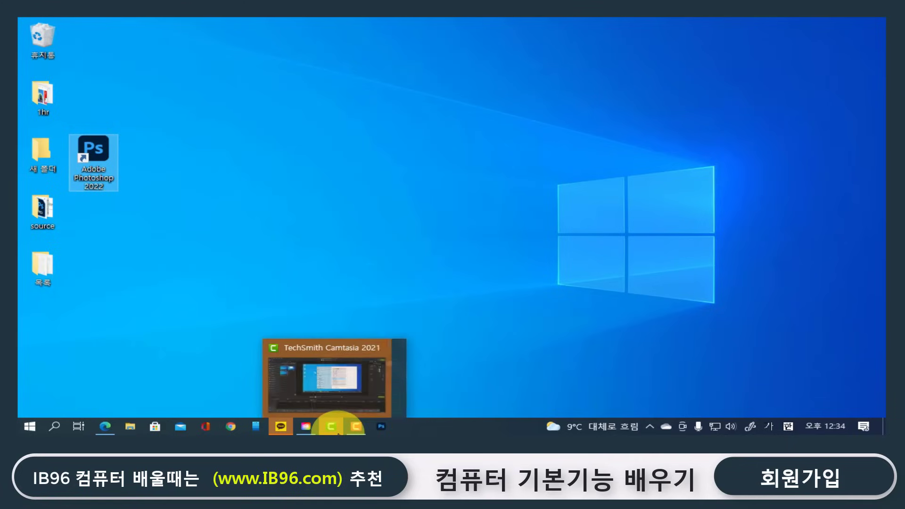
{"action": "mouse_move", "coordinate": [309, 431]}
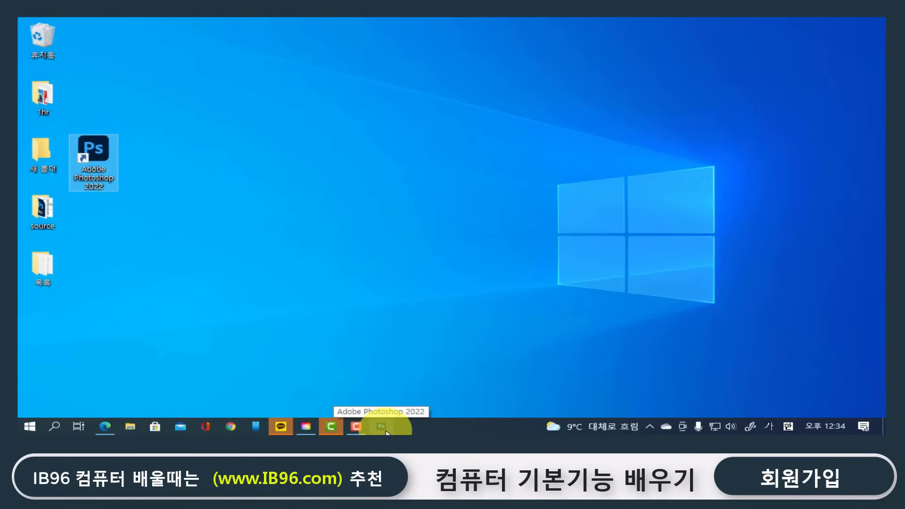
Look through the installed apps list in the Start menu and close it
{"action": "left_click", "coordinate": [25, 430]}
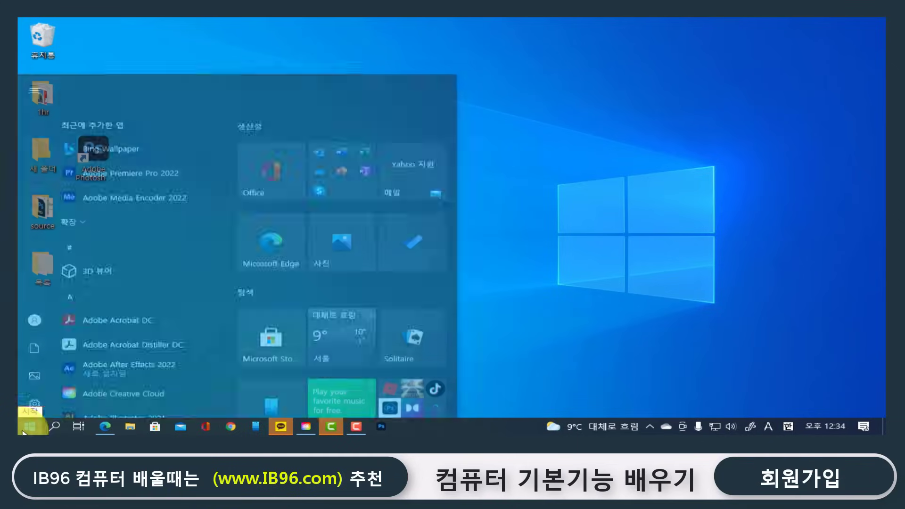
{"action": "scroll", "coordinate": [162, 321], "scroll_direction": "down", "scroll_amount": 10}
{"action": "scroll", "coordinate": [162, 320], "scroll_direction": "up", "scroll_amount": 10}
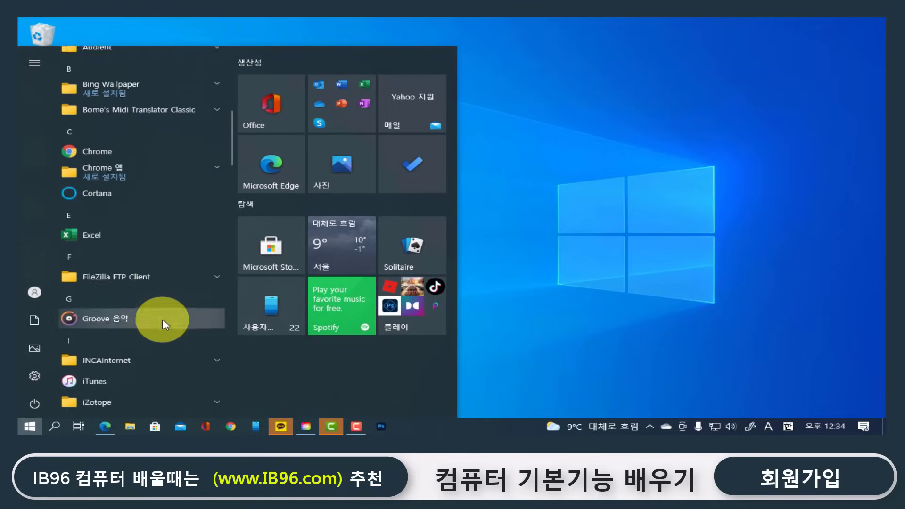
{"action": "left_click", "coordinate": [531, 269]}
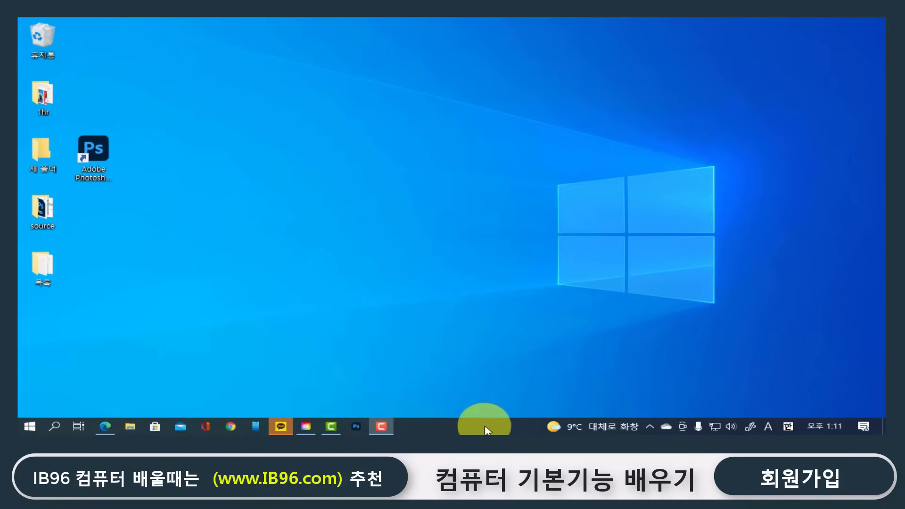
Check the taskbar's options for hiding or showing the search icon without changing them
{"action": "right_click", "coordinate": [455, 426]}
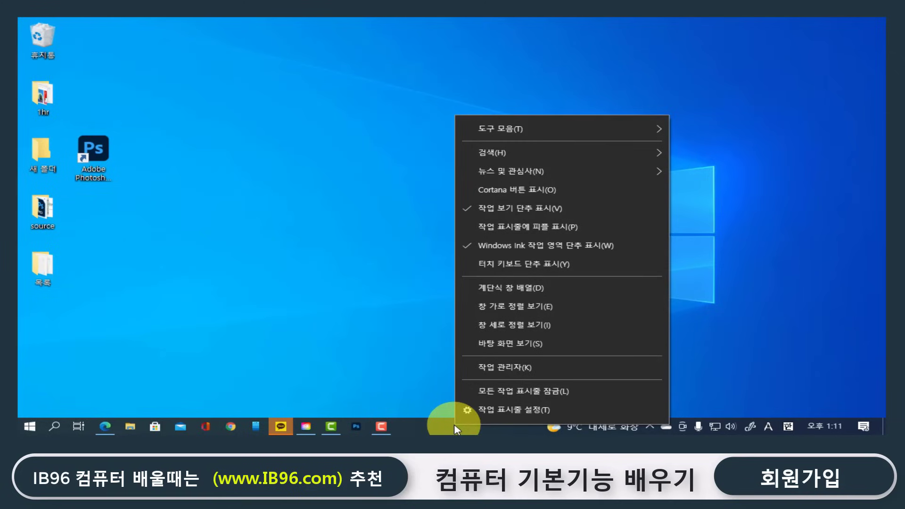
{"action": "mouse_move", "coordinate": [549, 156]}
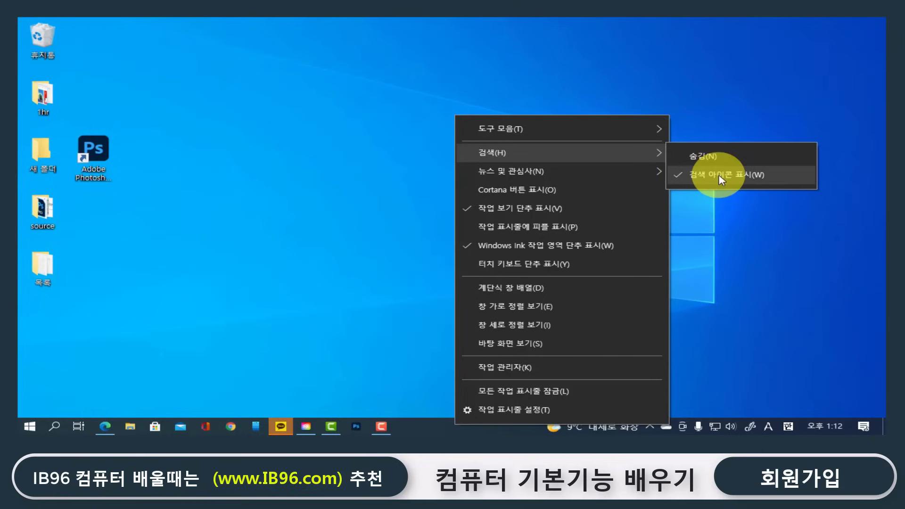
{"action": "left_click", "coordinate": [723, 230]}
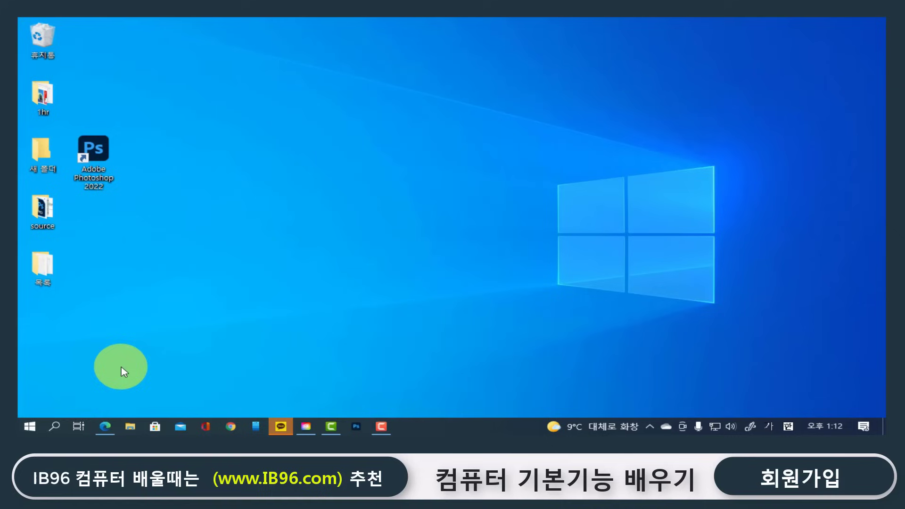
Open Windows search and look through its app, document and web categories
{"action": "left_click", "coordinate": [55, 426]}
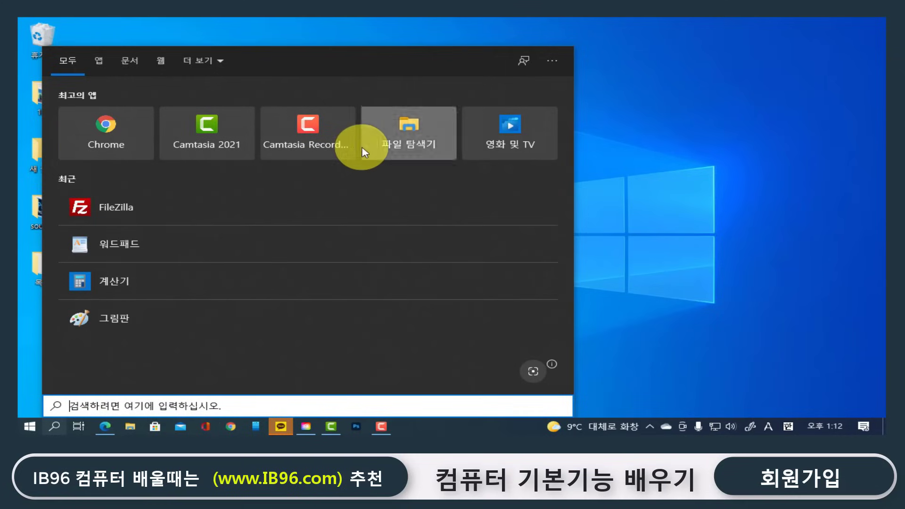
{"action": "left_click", "coordinate": [98, 61]}
{"action": "left_click", "coordinate": [131, 60]}
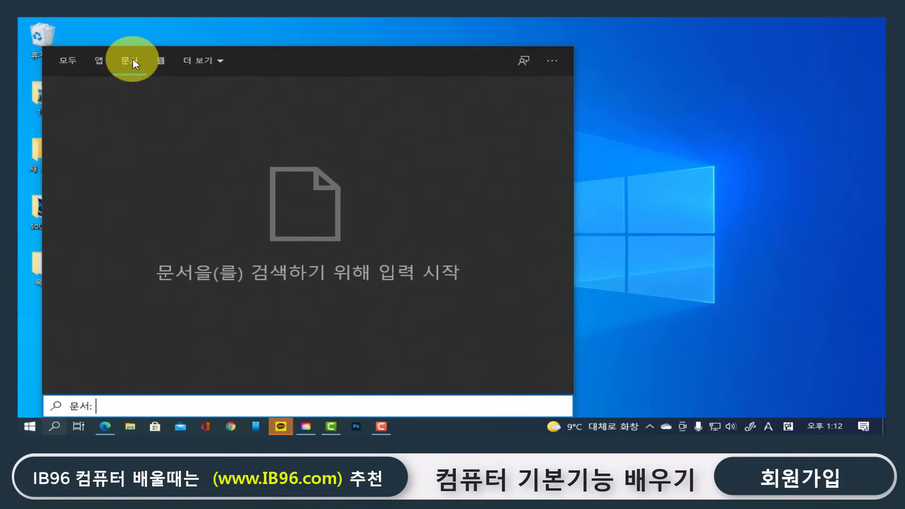
{"action": "left_click", "coordinate": [158, 61]}
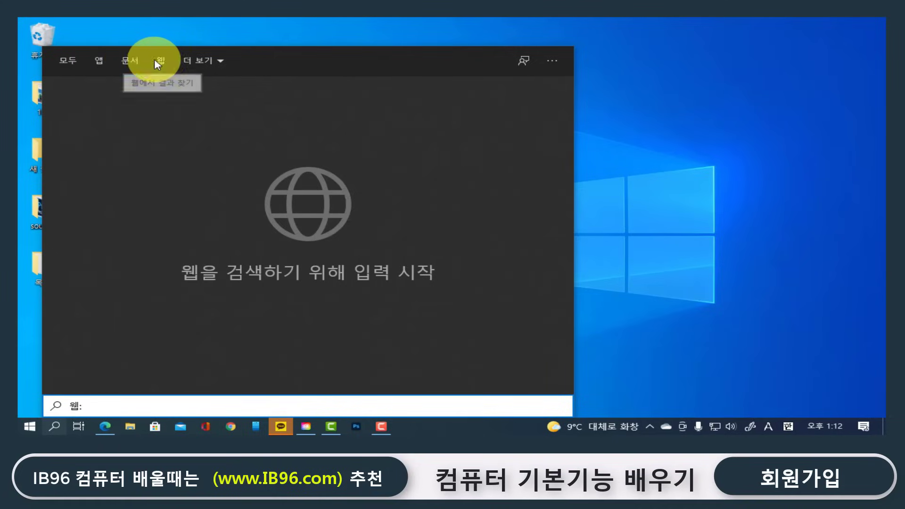
{"action": "left_click", "coordinate": [96, 59]}
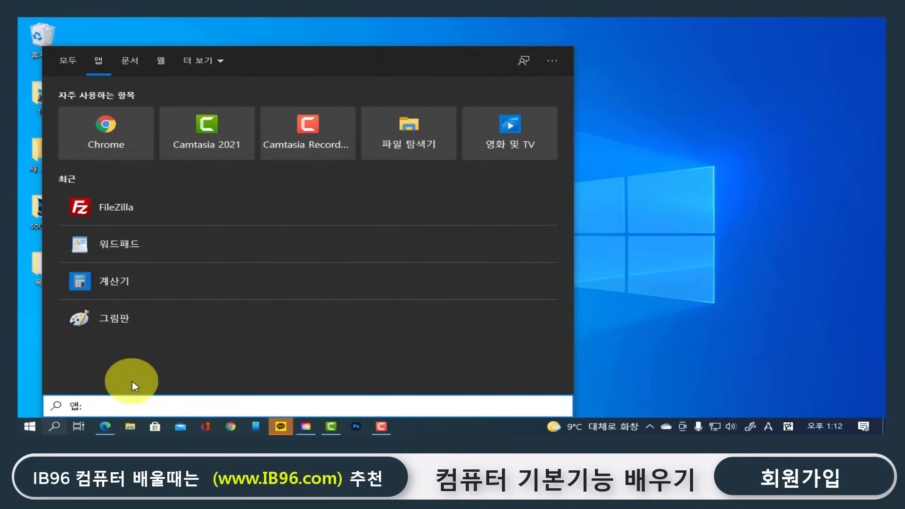
Reset the search to all categories, search for "pho", and close the search
{"action": "key", "text": "BackSpace"}
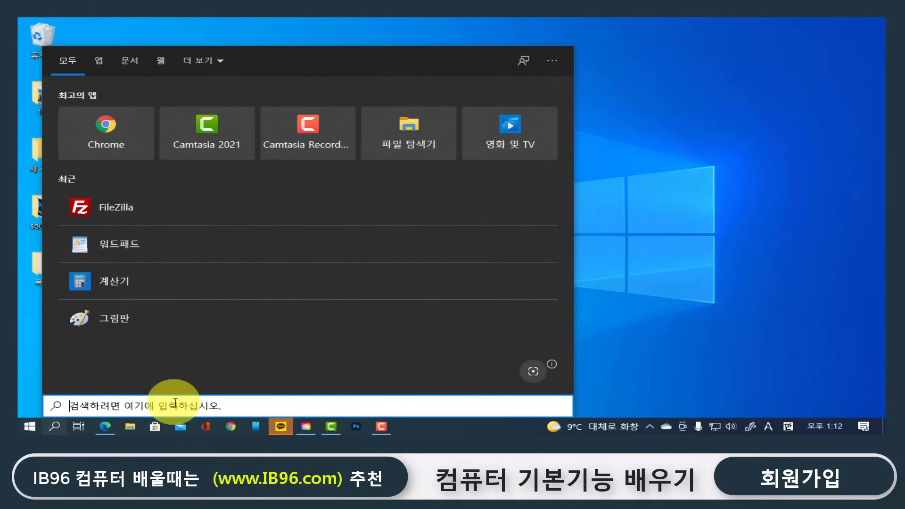
{"action": "type", "text": "pho"}
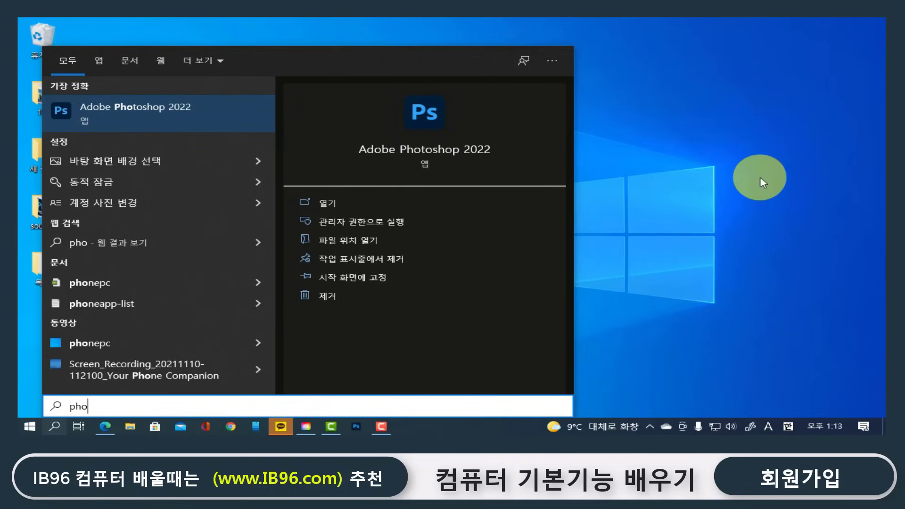
{"action": "left_click", "coordinate": [739, 184]}
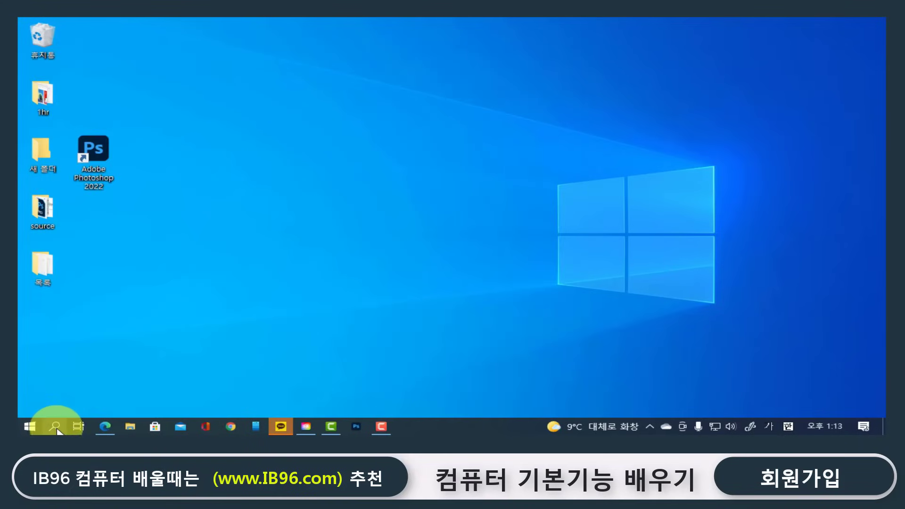
Search for "pho" directly from the open Start menu and close the search
{"action": "left_click", "coordinate": [29, 428]}
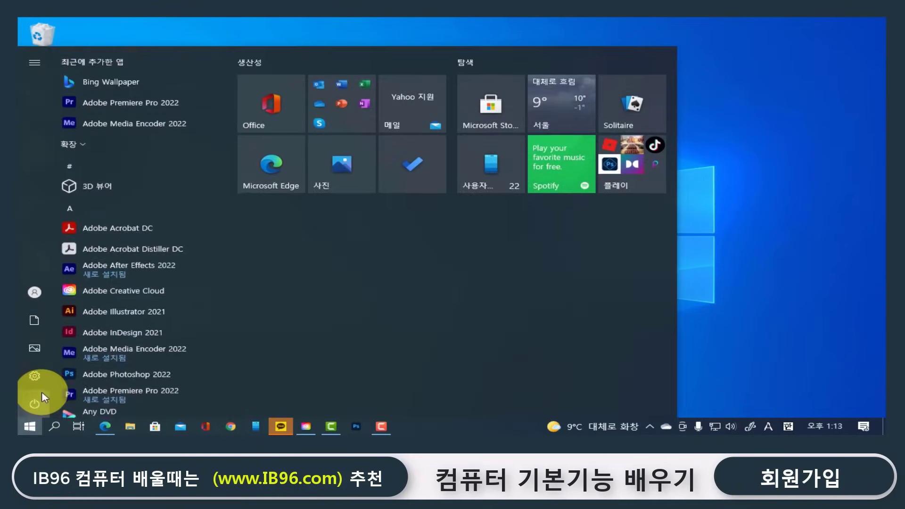
{"action": "mouse_move", "coordinate": [41, 392]}
{"action": "type", "text": "pho"}
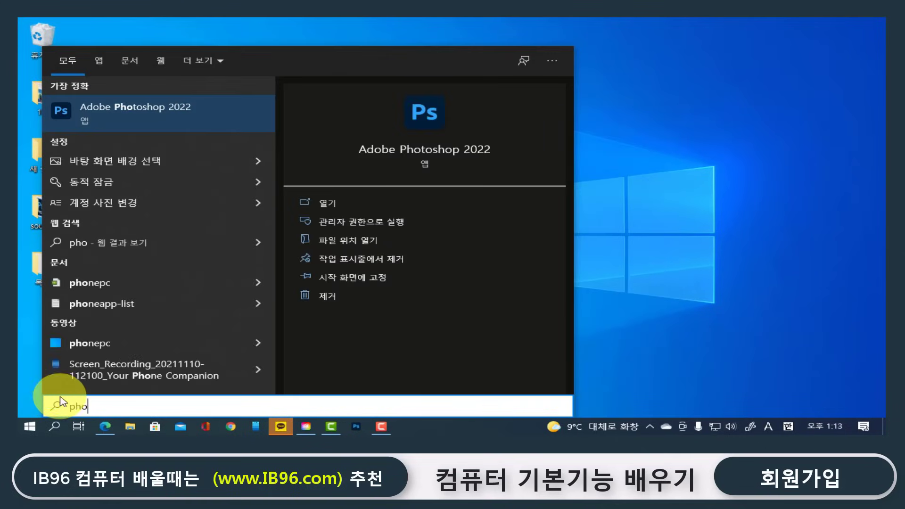
{"action": "key", "text": "Escape"}
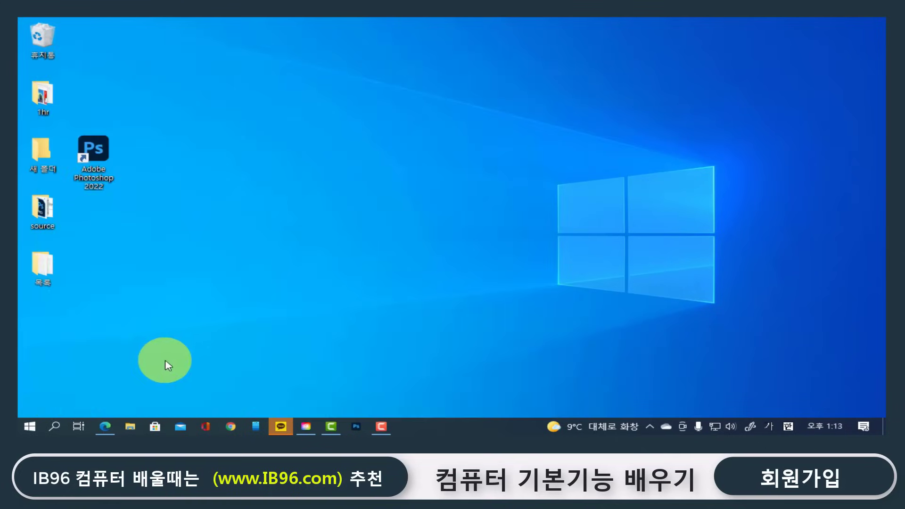
Look through the Start menu's app list, jump to the apps under O through the letter index, and close it
{"action": "left_click", "coordinate": [22, 428]}
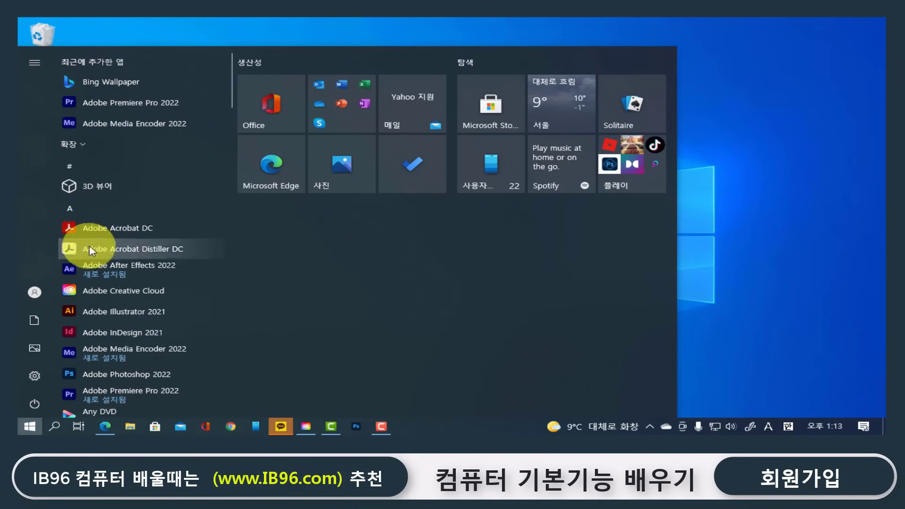
{"action": "scroll", "coordinate": [104, 320], "scroll_direction": "down", "scroll_amount": 3}
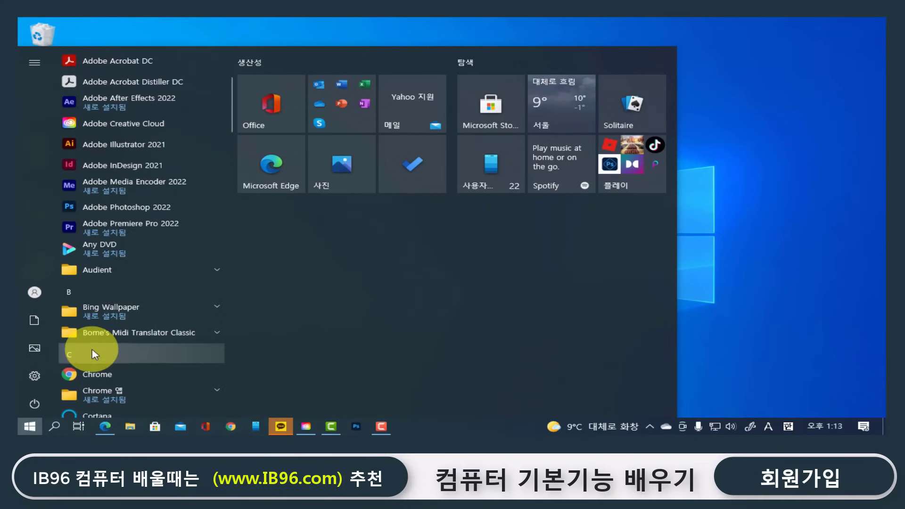
{"action": "scroll", "coordinate": [94, 354], "scroll_direction": "up", "scroll_amount": 3}
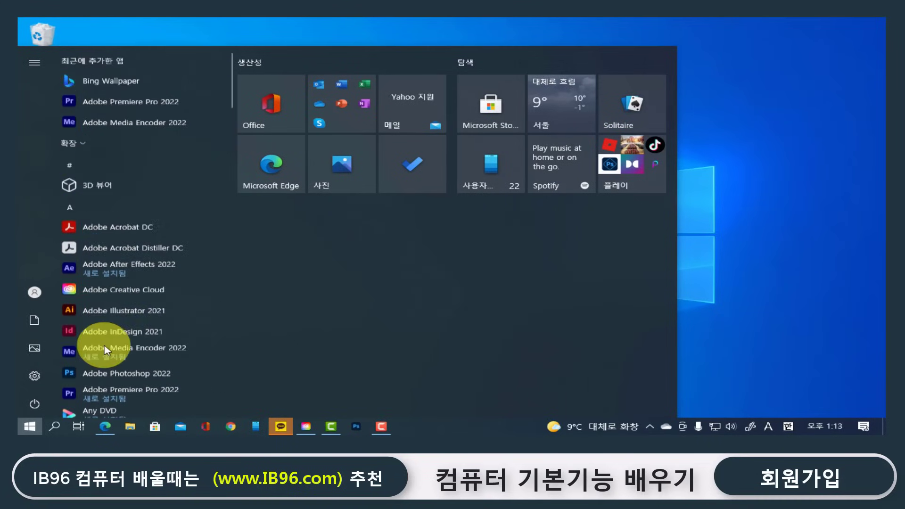
{"action": "left_click", "coordinate": [71, 207]}
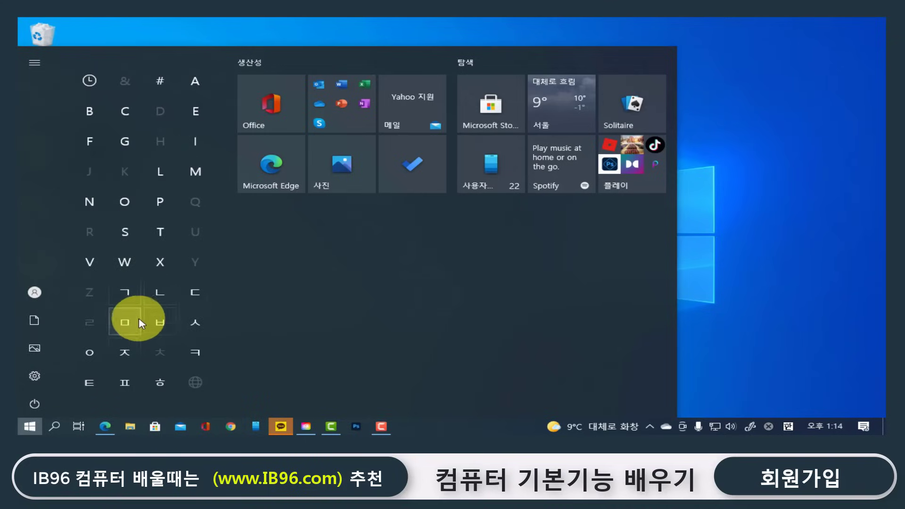
{"action": "left_click", "coordinate": [125, 202]}
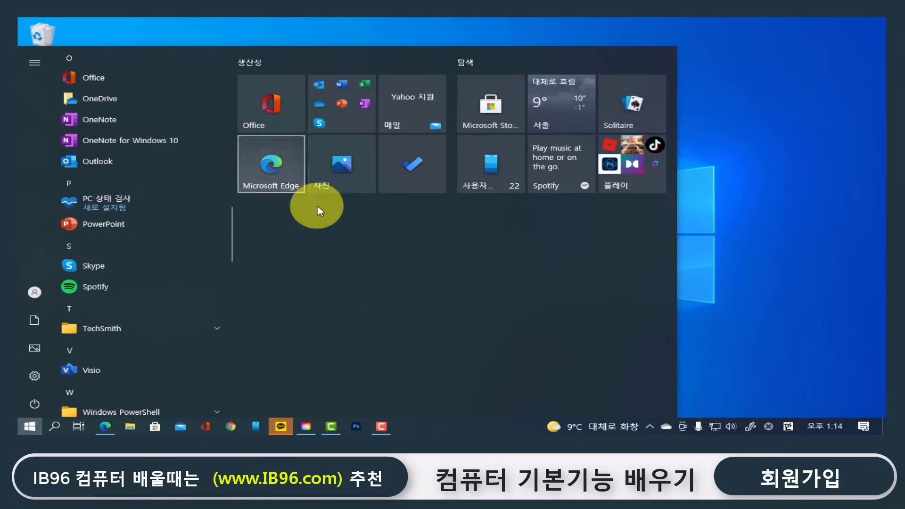
{"action": "left_click", "coordinate": [683, 255]}
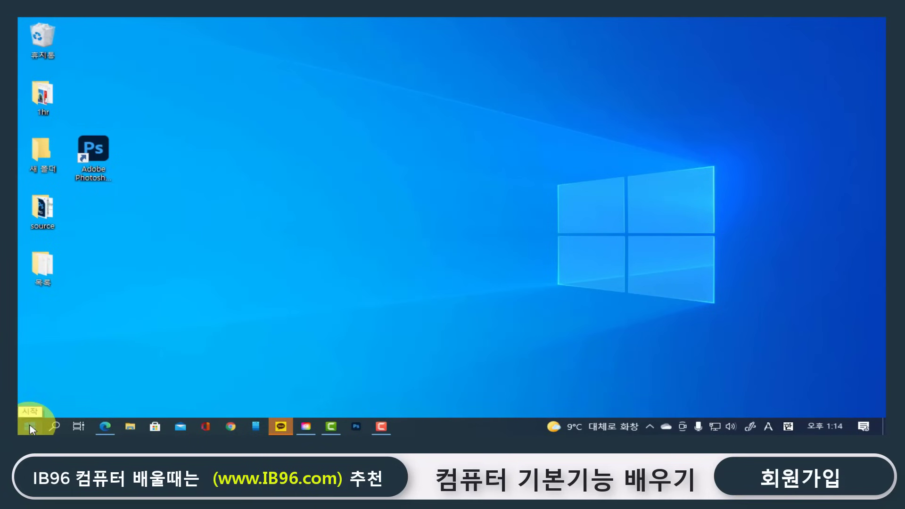
Widen the Start menu and pin PowerPoint from the app list as a tile below the 생산성 group
{"action": "left_click", "coordinate": [29, 426]}
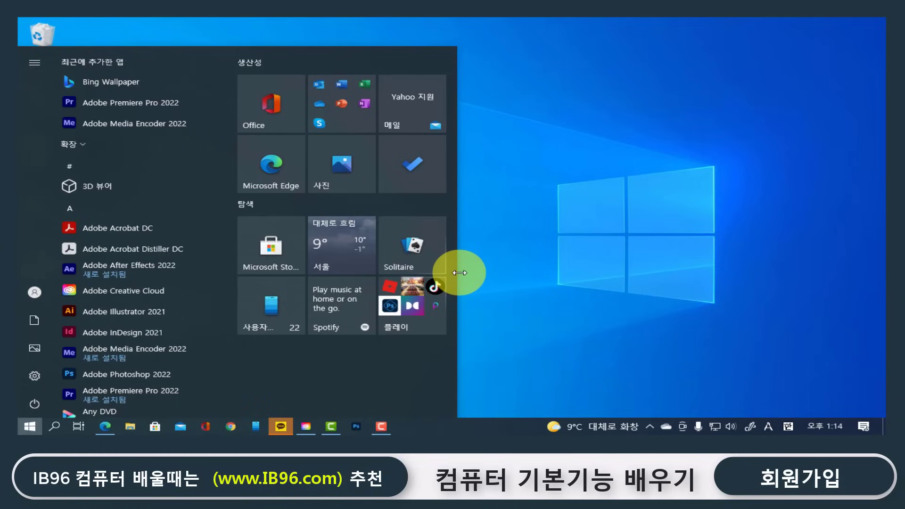
{"action": "left_click_drag", "start_coordinate": [459, 272], "coordinate": [660, 265]}
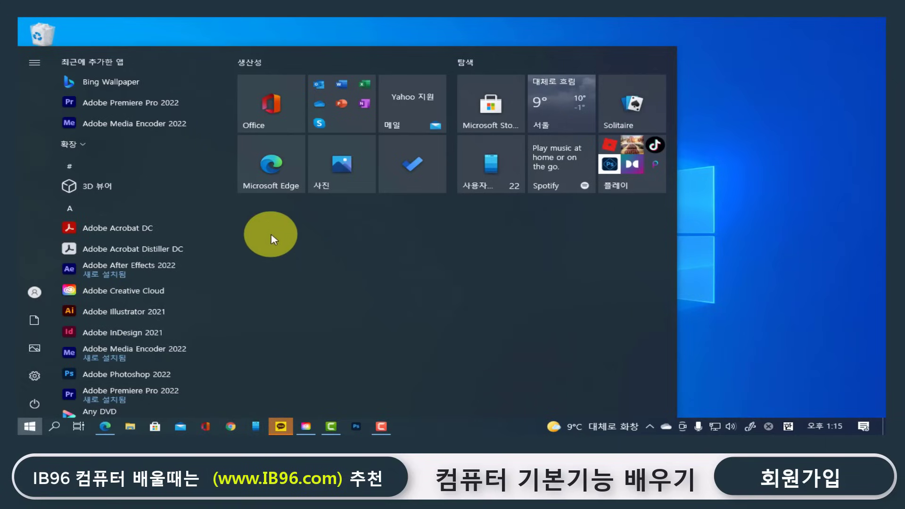
{"action": "scroll", "coordinate": [143, 363], "scroll_direction": "down", "scroll_amount": 10}
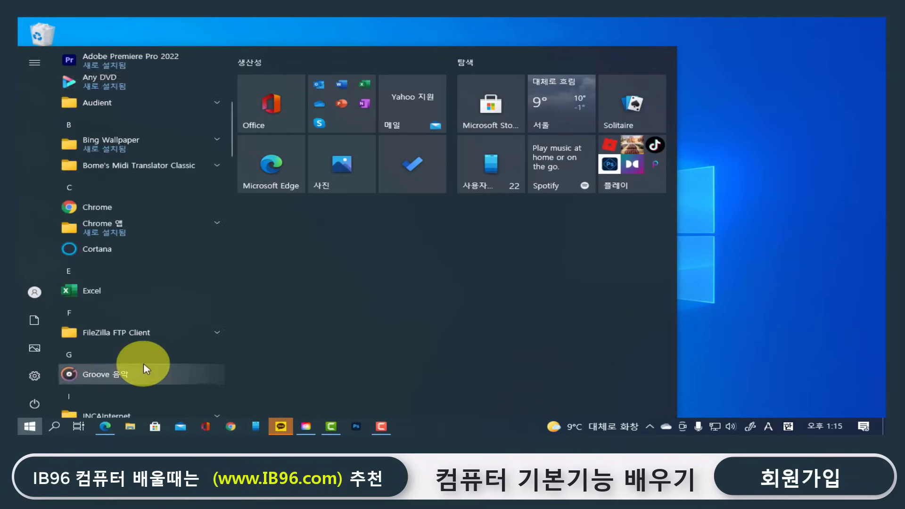
{"action": "scroll", "coordinate": [145, 365], "scroll_direction": "down", "scroll_amount": 10}
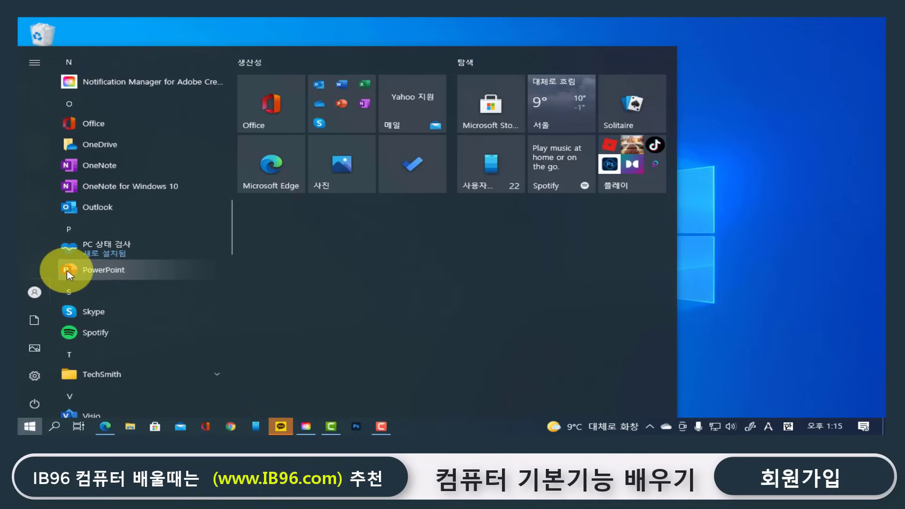
{"action": "left_click_drag", "start_coordinate": [68, 273], "coordinate": [293, 296]}
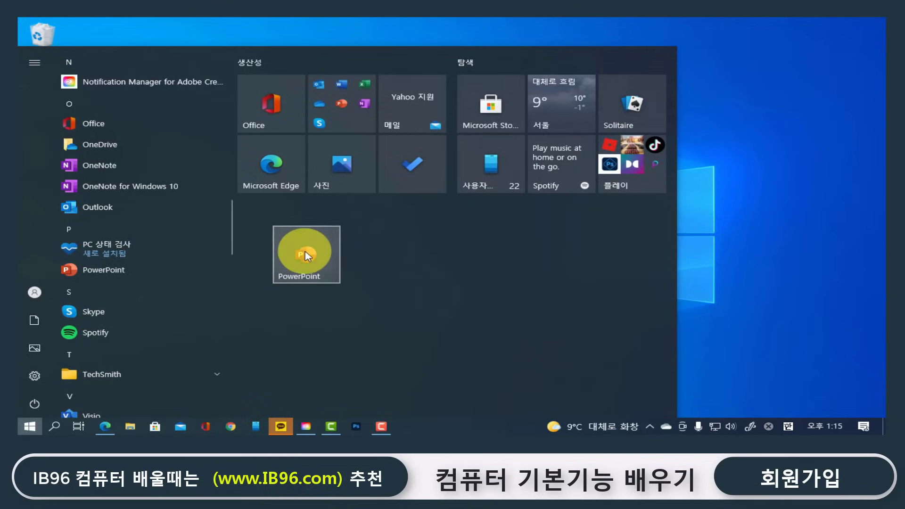
{"action": "left_click_drag", "start_coordinate": [309, 257], "coordinate": [283, 283]}
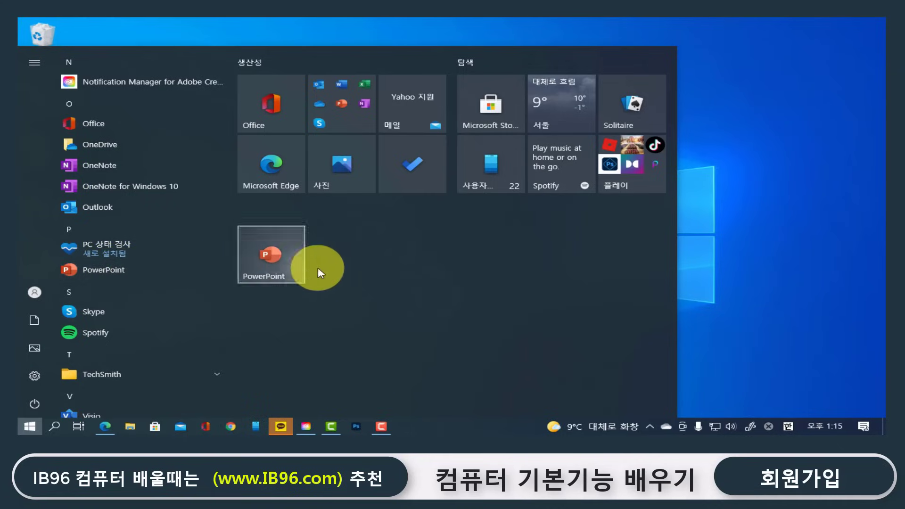
Unpin the PowerPoint tile from Start, narrow the Start menu to one column of tile groups, and close it
{"action": "right_click", "coordinate": [283, 243]}
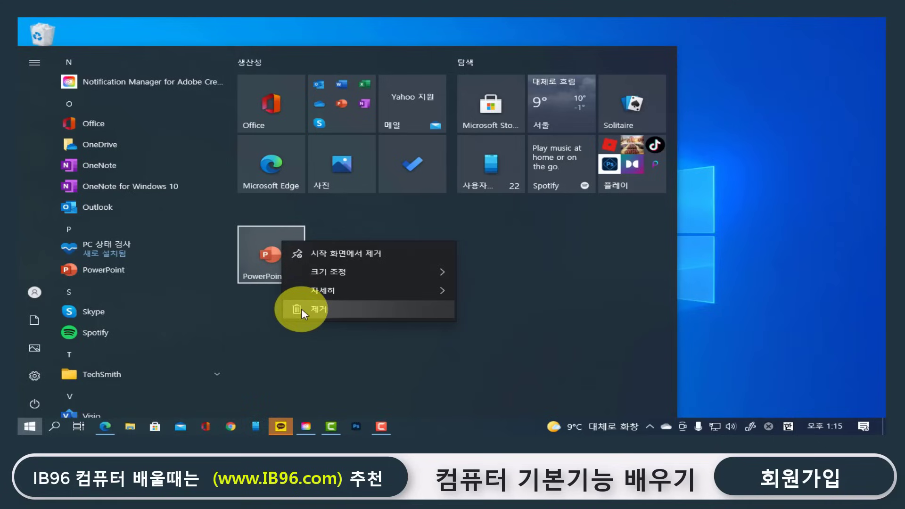
{"action": "left_click", "coordinate": [337, 254]}
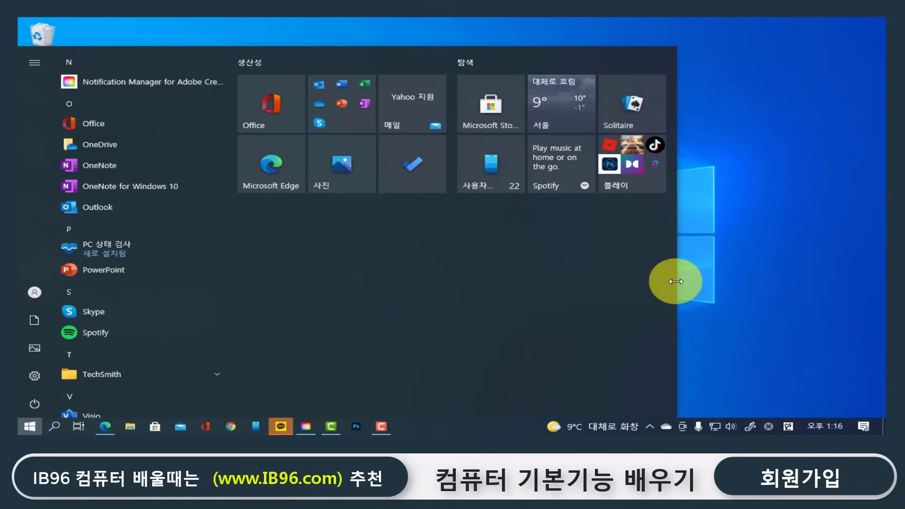
{"action": "left_click_drag", "start_coordinate": [676, 283], "coordinate": [482, 285]}
{"action": "left_click", "coordinate": [481, 285]}
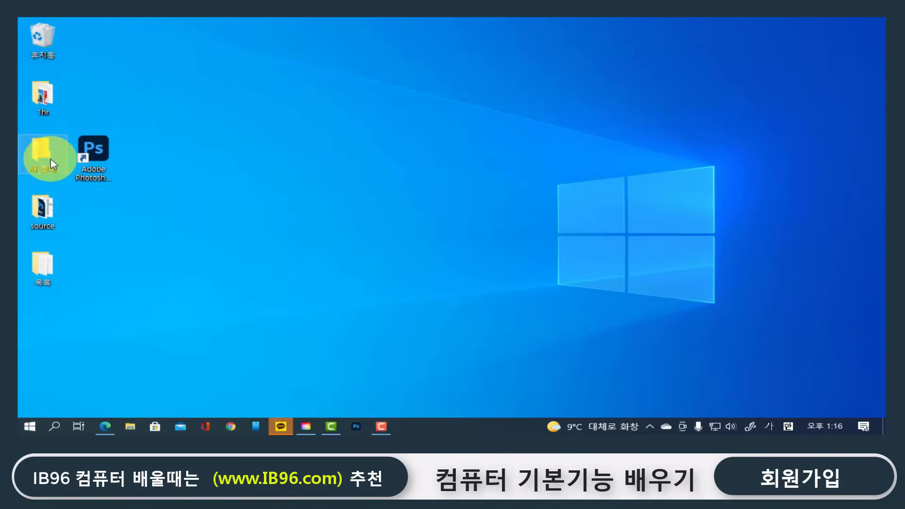
Move the 새 폴더 folder to an empty area of the desktop and open the customization settings in its properties
{"action": "left_click_drag", "start_coordinate": [42, 157], "coordinate": [301, 159]}
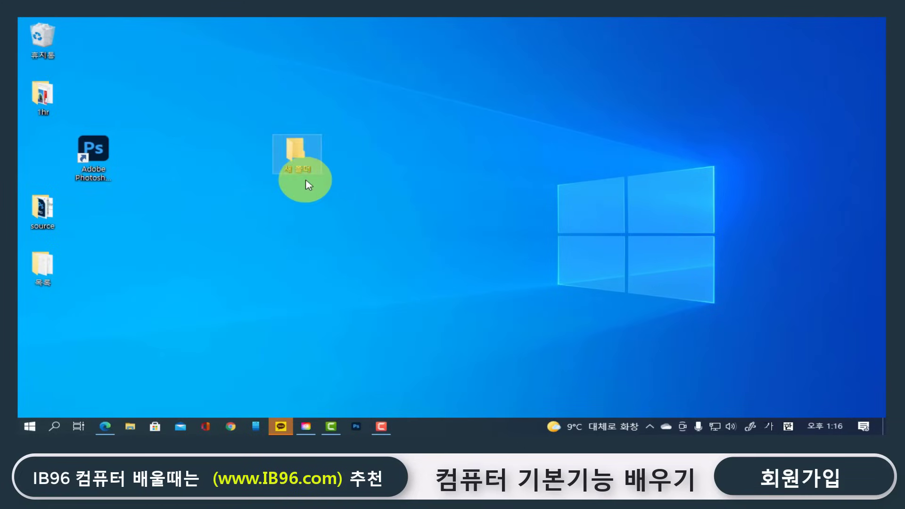
{"action": "right_click", "coordinate": [294, 149]}
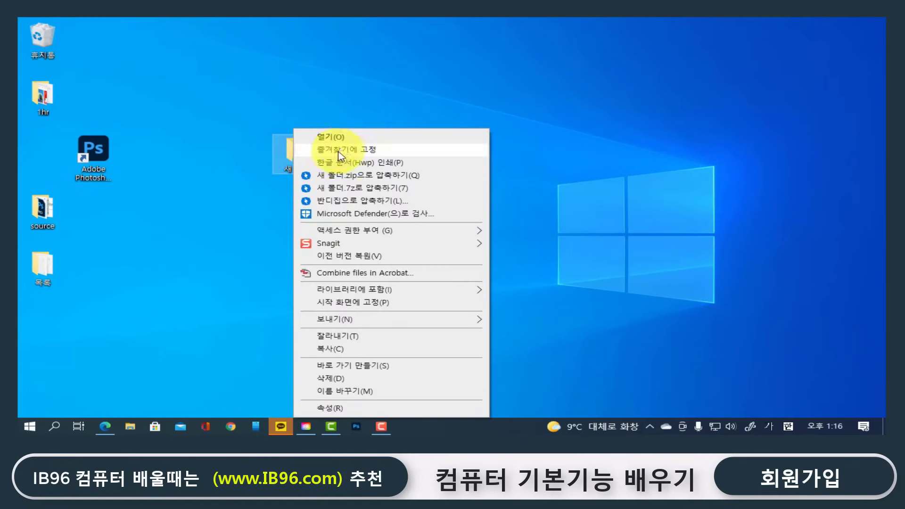
{"action": "left_click", "coordinate": [375, 409]}
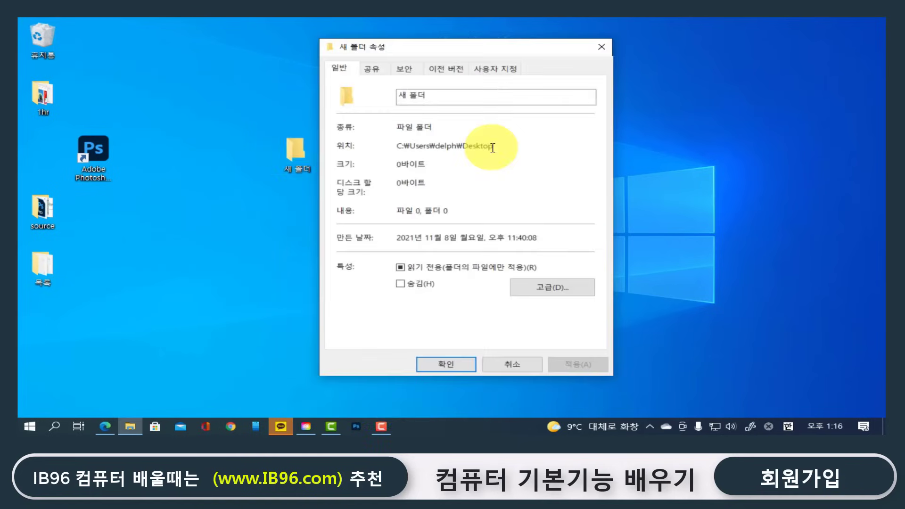
{"action": "left_click", "coordinate": [494, 71]}
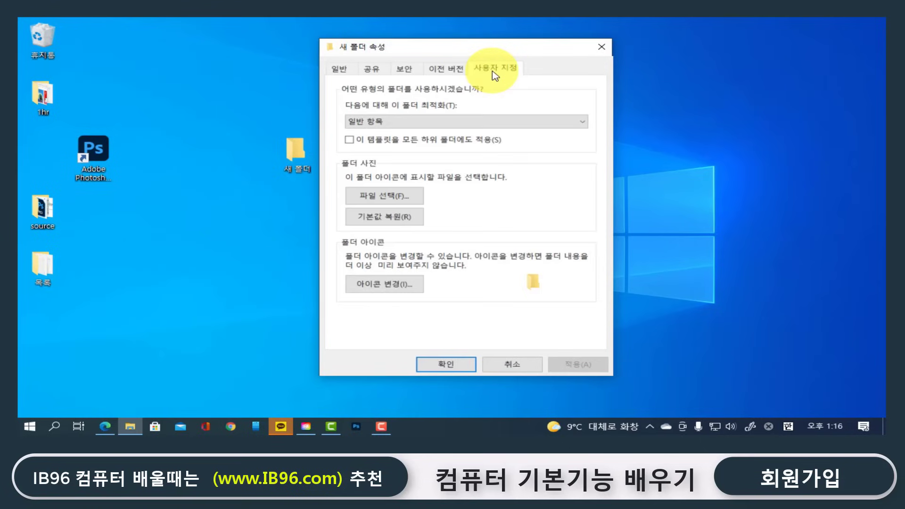
Change the 새 폴더 folder's icon to a blank document icon from SHELL32.dll and apply it
{"action": "left_click", "coordinate": [411, 286]}
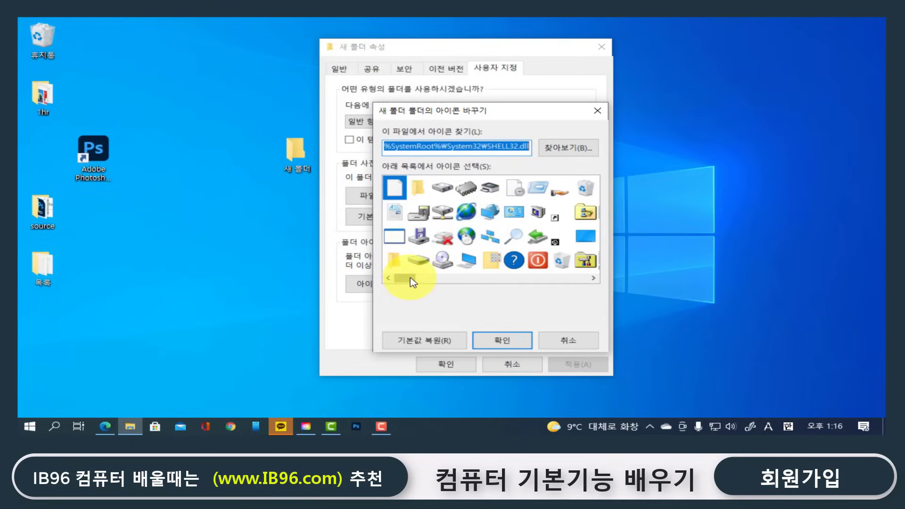
{"action": "left_click", "coordinate": [430, 277]}
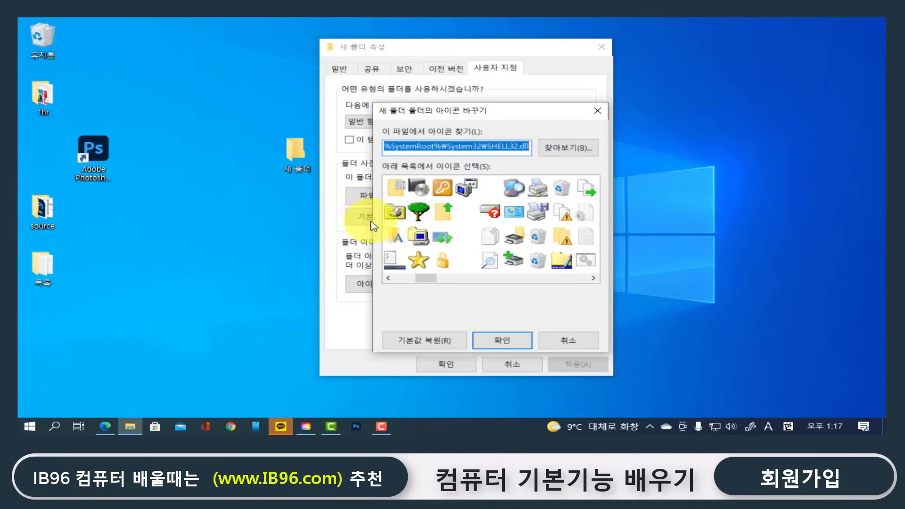
{"action": "scroll", "coordinate": [415, 255], "scroll_direction": "down", "scroll_amount": 1}
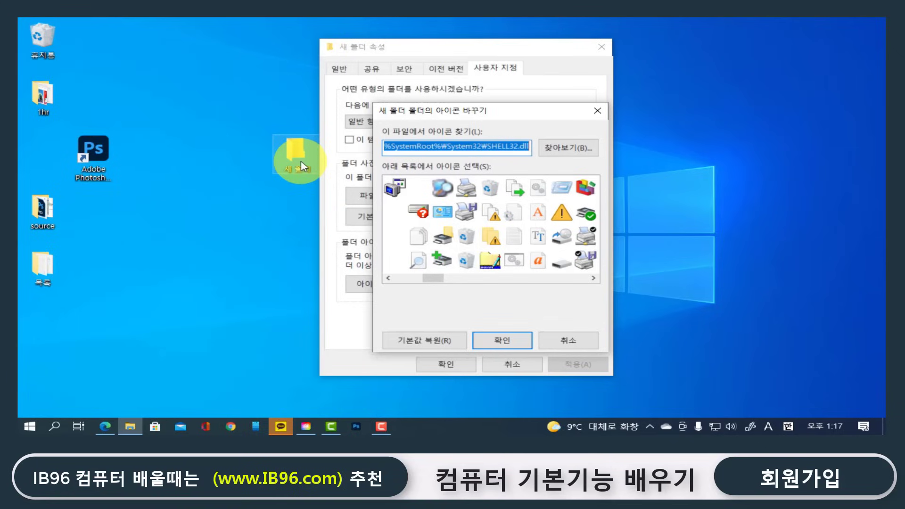
{"action": "left_click", "coordinate": [518, 241]}
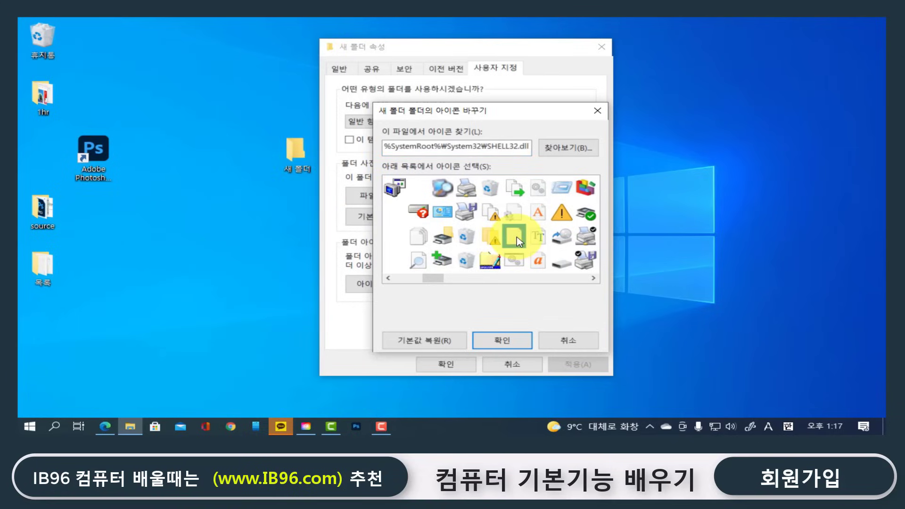
{"action": "left_click", "coordinate": [492, 343]}
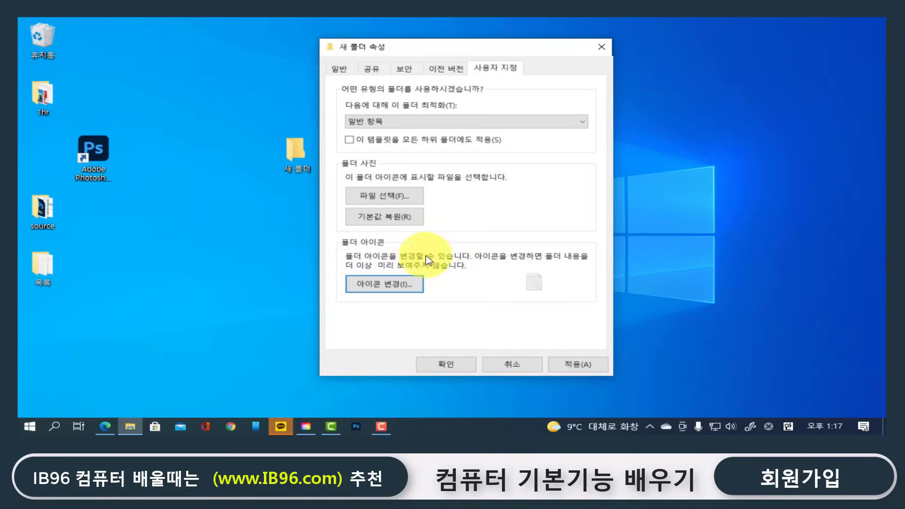
{"action": "left_click", "coordinate": [578, 366]}
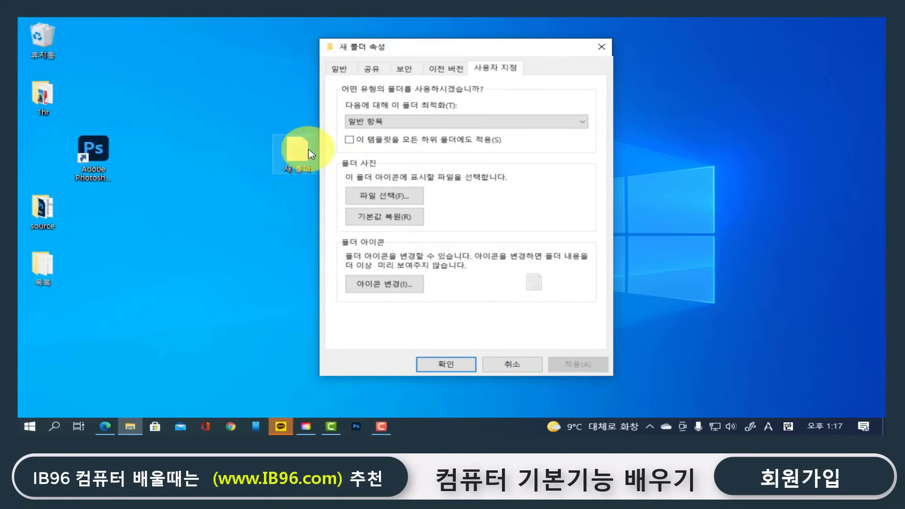
Move the 새 폴더 folder clear of the properties dialog, open it to check it, and close its window
{"action": "left_click_drag", "start_coordinate": [308, 154], "coordinate": [249, 157]}
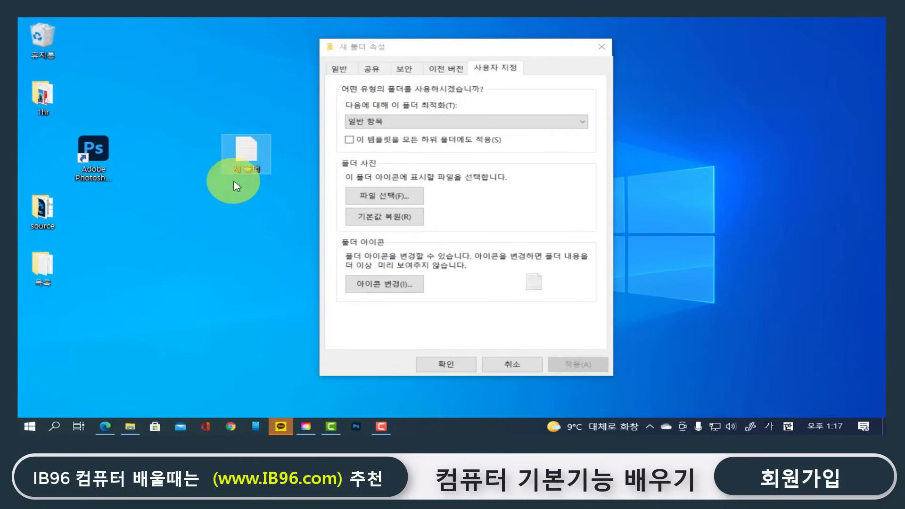
{"action": "double_click", "coordinate": [250, 158]}
{"action": "left_click", "coordinate": [791, 25]}
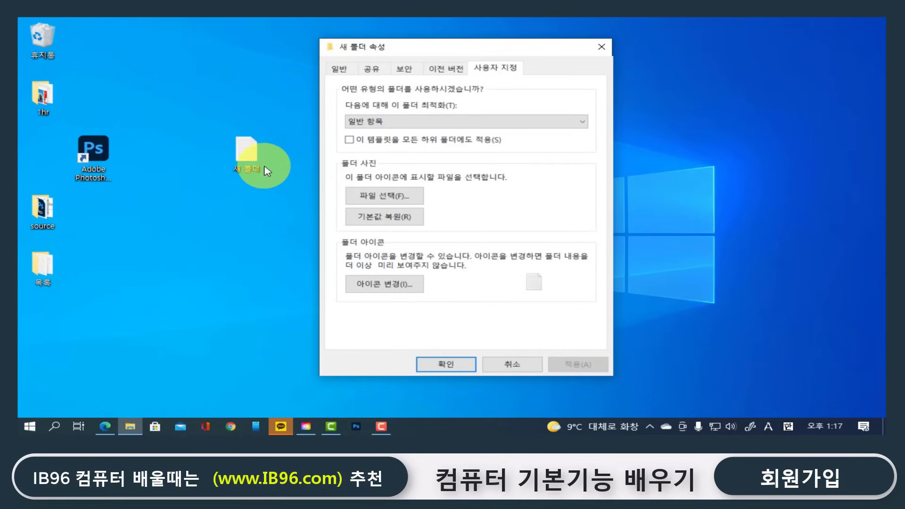
Restore the 새 폴더 folder's default icon and apply the change
{"action": "left_click", "coordinate": [242, 157]}
{"action": "left_click", "coordinate": [383, 285]}
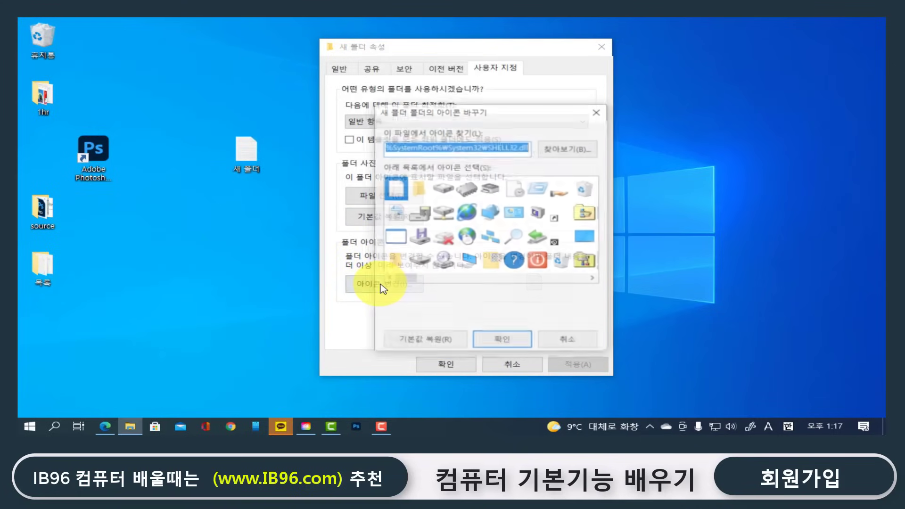
{"action": "left_click", "coordinate": [438, 342]}
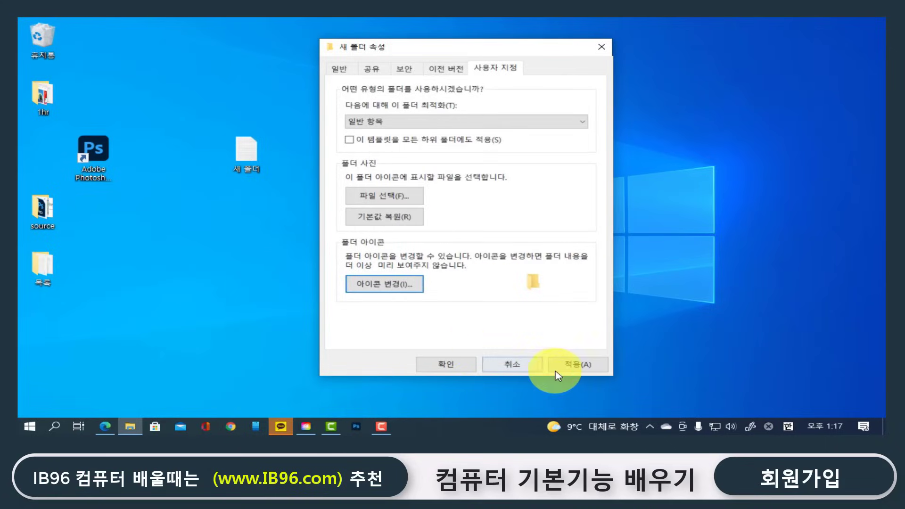
{"action": "left_click", "coordinate": [573, 366]}
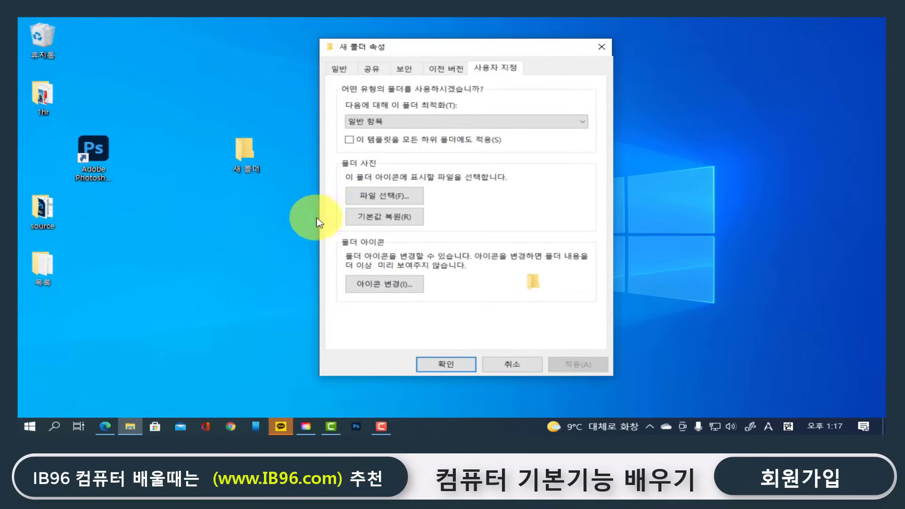
Set apples-805124_1920 from photosource as the 새 폴더 folder's picture, apply it, and close the properties to check the desktop icon
{"action": "left_click", "coordinate": [293, 193]}
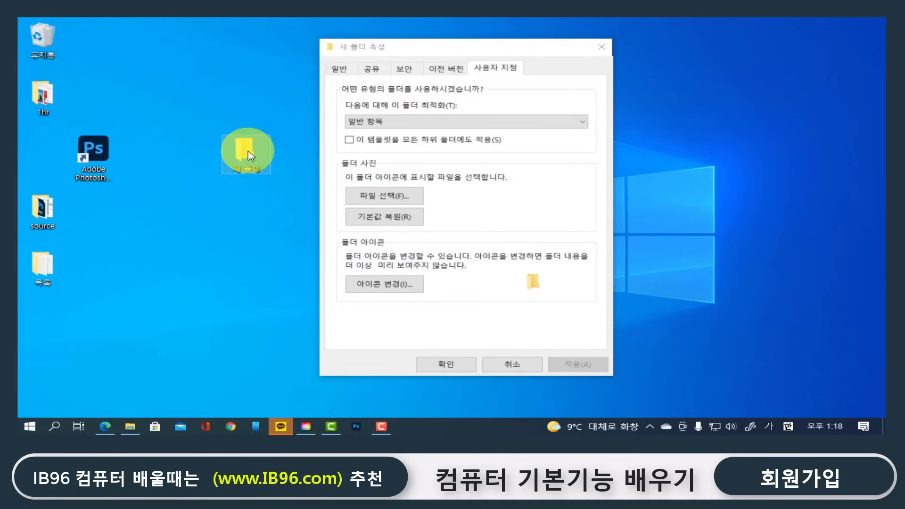
{"action": "left_click", "coordinate": [405, 197]}
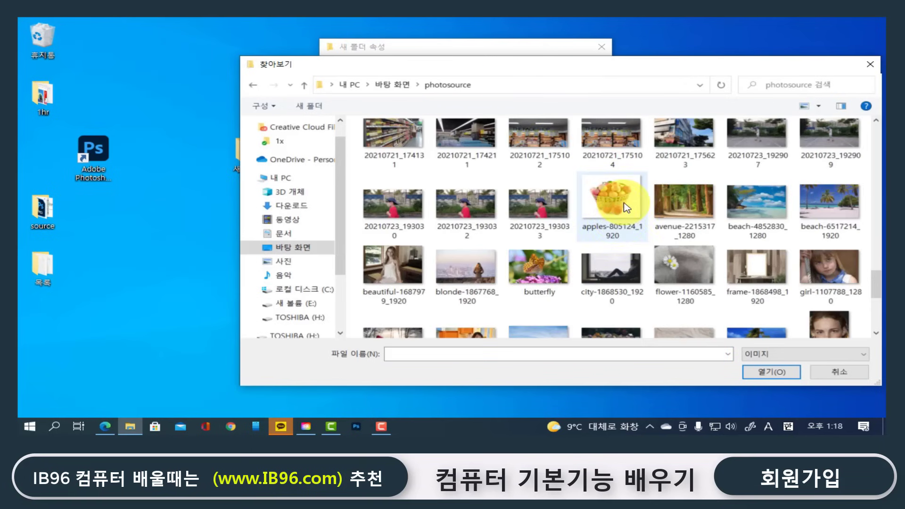
{"action": "left_click", "coordinate": [625, 207]}
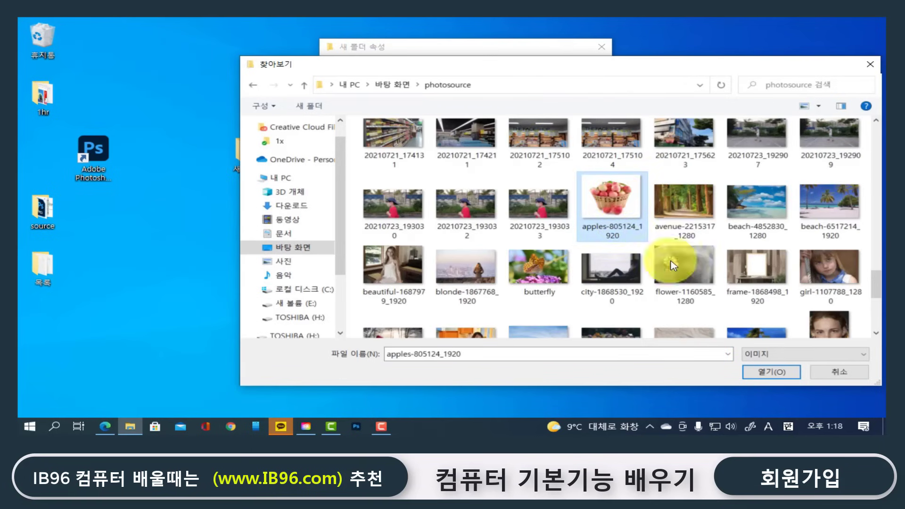
{"action": "left_click", "coordinate": [759, 372]}
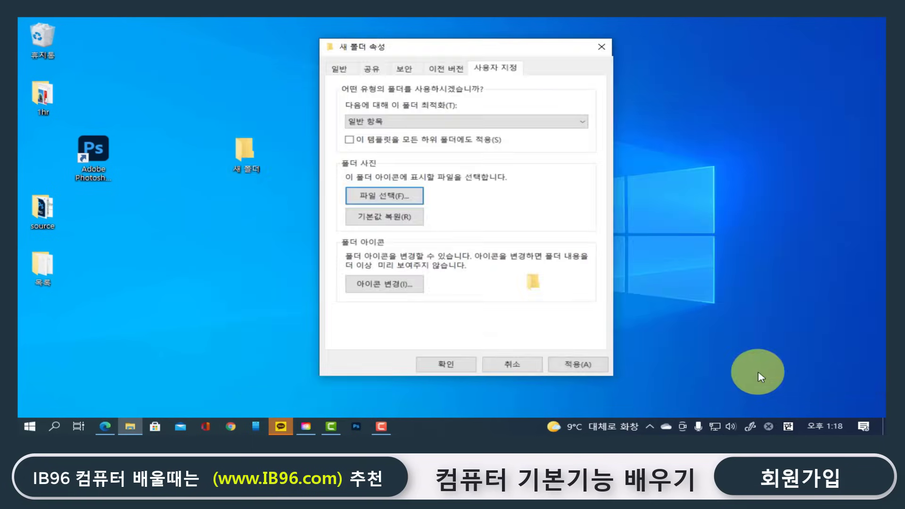
{"action": "left_click", "coordinate": [577, 363]}
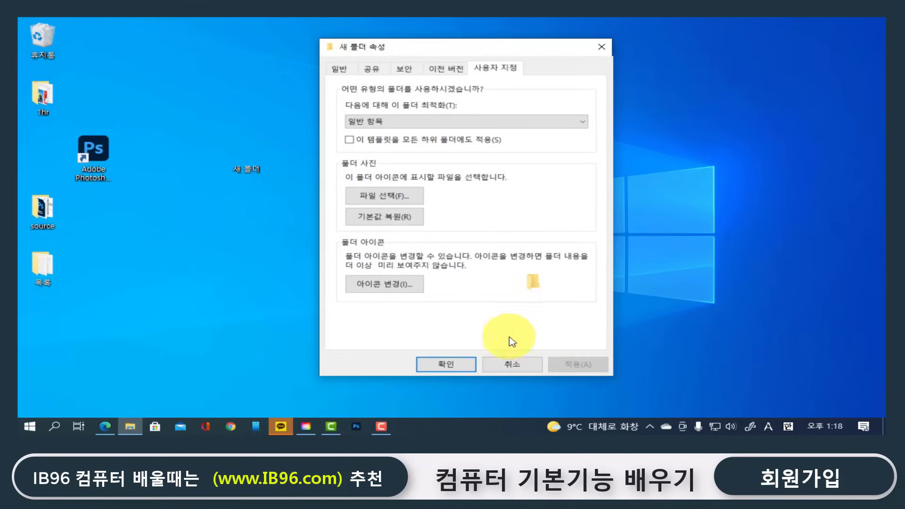
{"action": "left_click", "coordinate": [249, 150]}
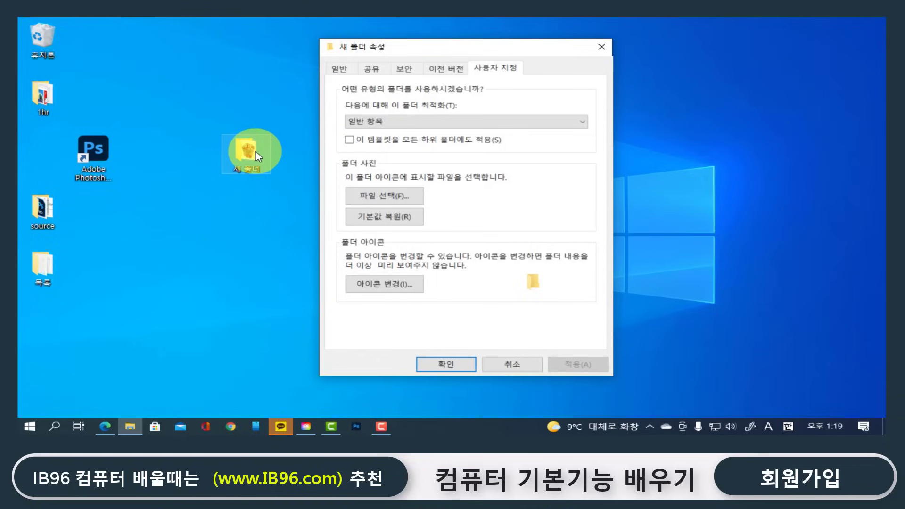
{"action": "key", "text": "Escape"}
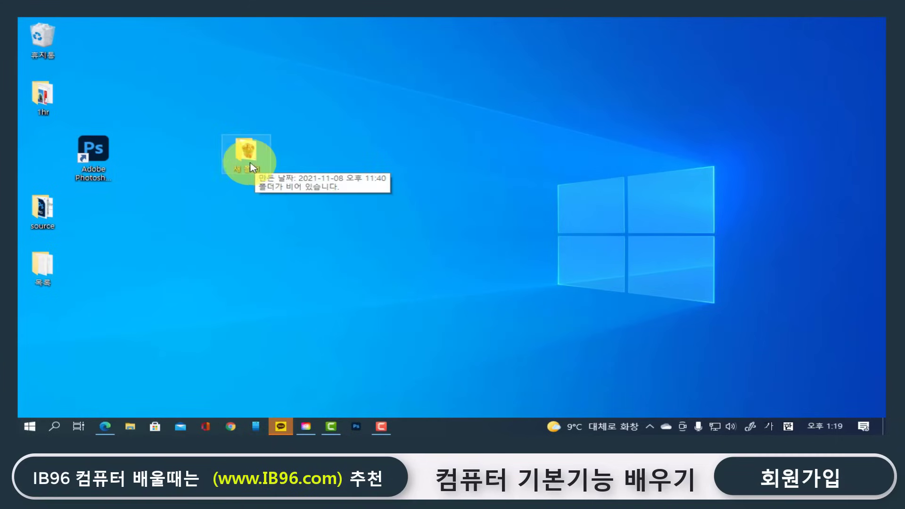
{"action": "key", "text": "F5"}
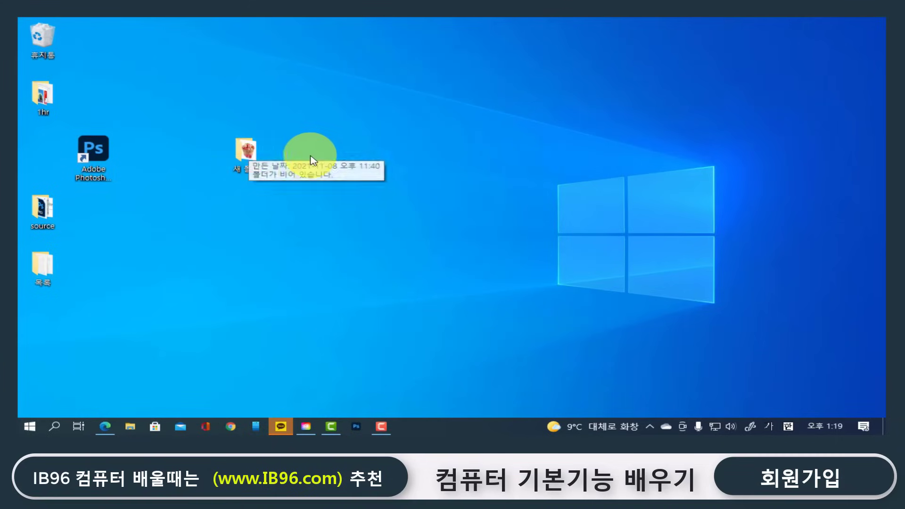
Create a second desktop folder with the default name beside the 새 폴더 folder and compare the two icons
{"action": "right_click", "coordinate": [297, 142]}
{"action": "key", "text": "w"}
{"action": "key", "text": "f"}
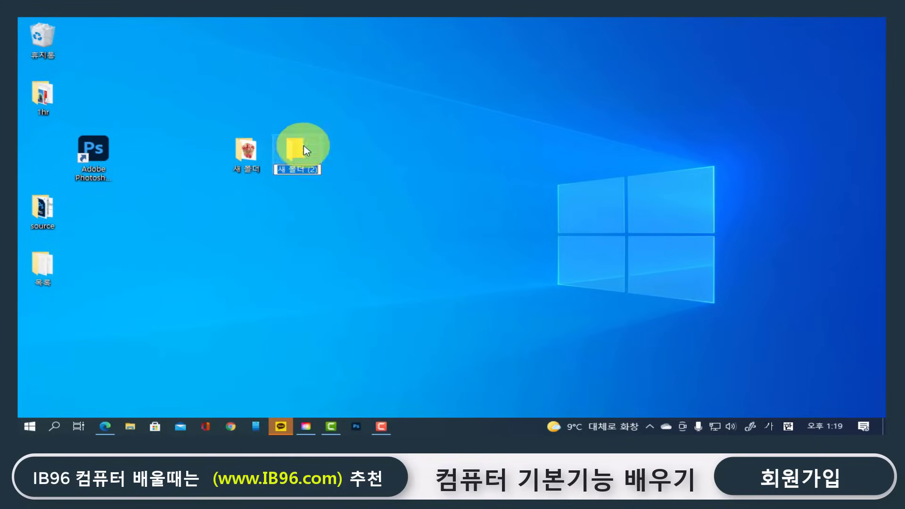
{"action": "key", "text": "Return"}
{"action": "left_click", "coordinate": [264, 158], "text": "ctrl"}
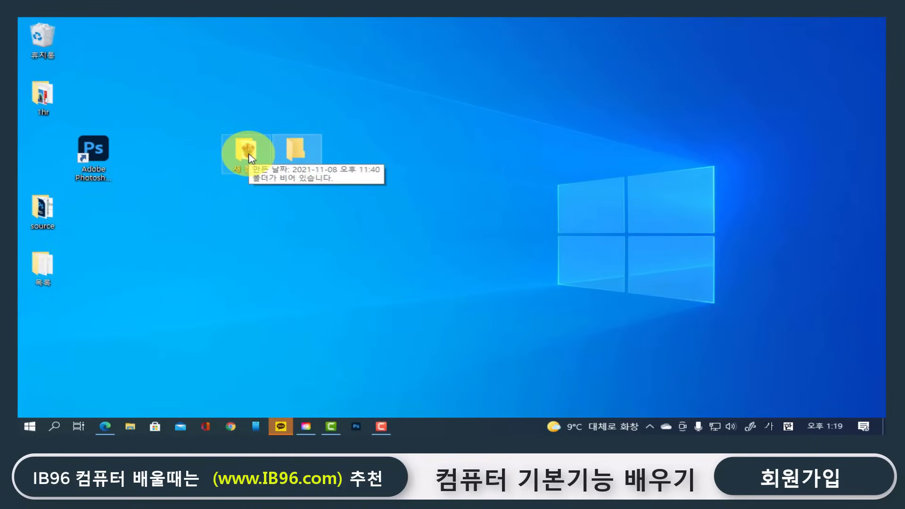
{"action": "left_click", "coordinate": [511, 364]}
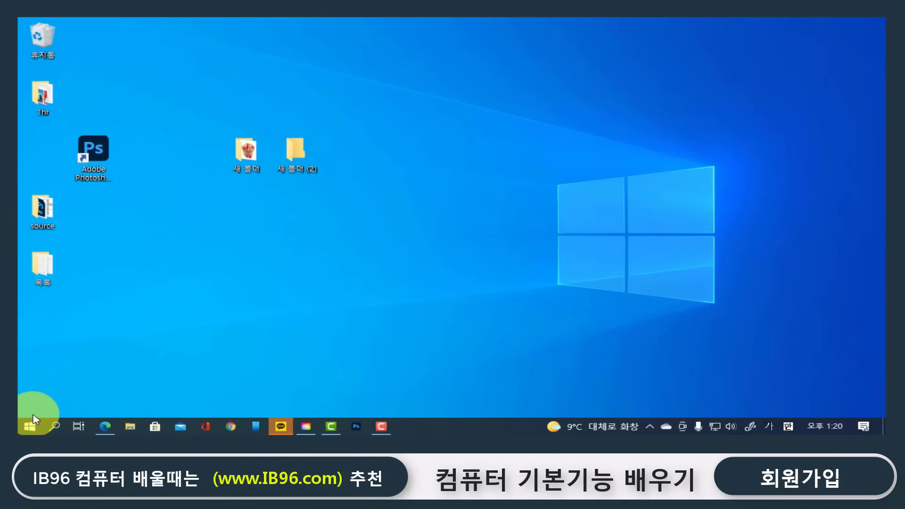
Search the Start menu for 메모 and open 메모장
{"action": "left_click", "coordinate": [30, 427]}
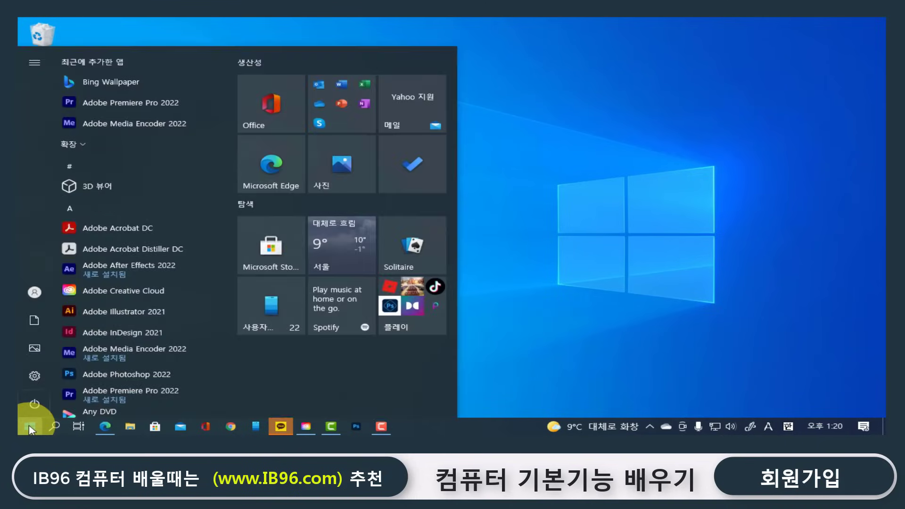
{"action": "type", "text": "메모"}
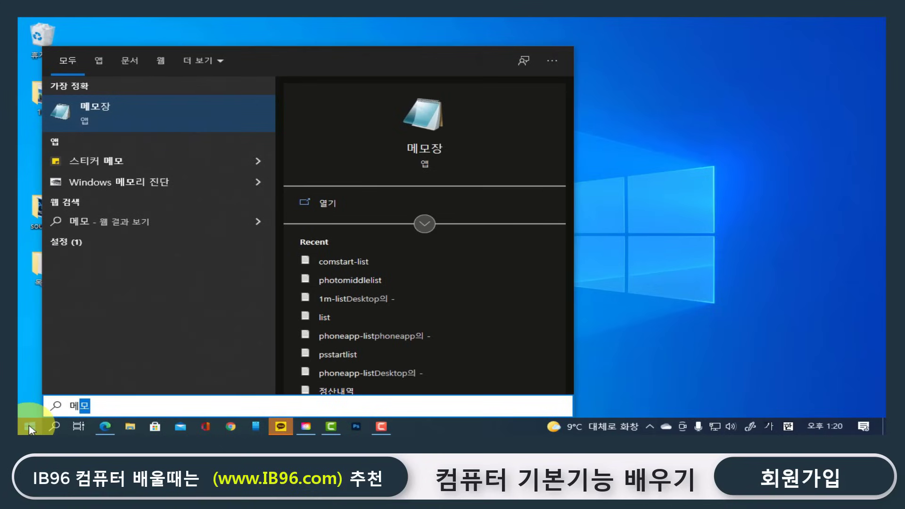
{"action": "left_click", "coordinate": [418, 154]}
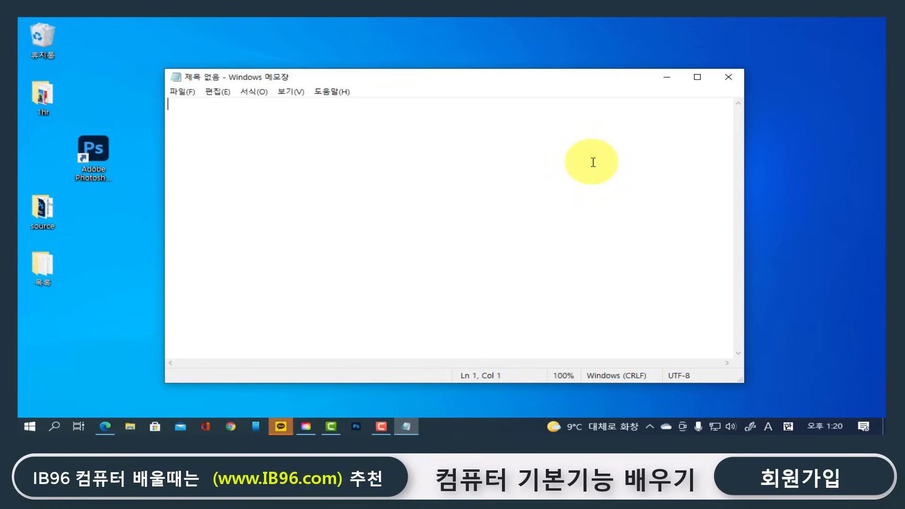
Enter the sample English text djfbskd in the blank note and clear it
{"action": "type", "text": "djfbskd"}
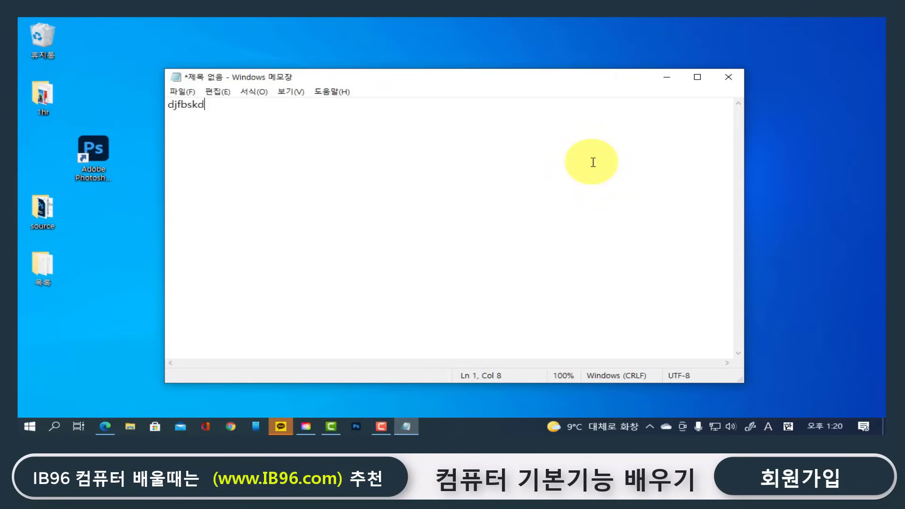
{"action": "key", "text": "BackSpace"}
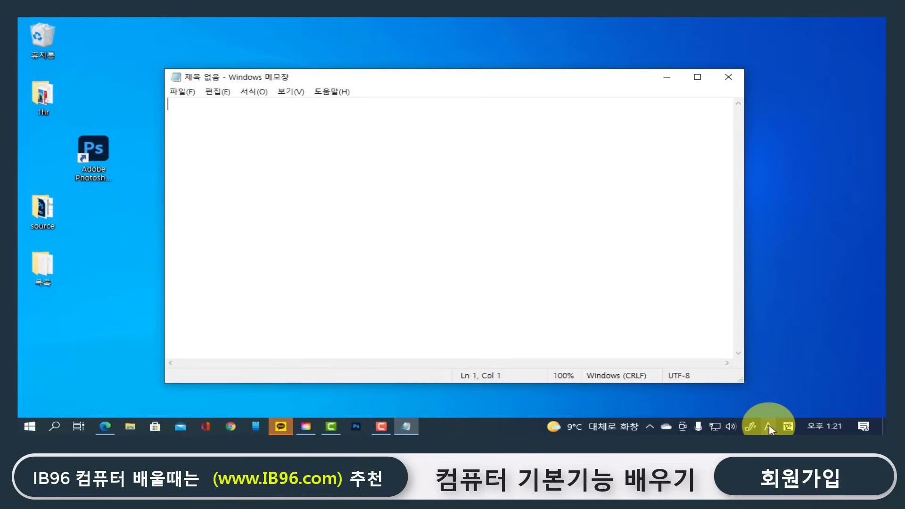
Enter ghjghgh in English mode, switch the input language mode to Korean, and append 허호ㅓㅗㅓㅗㅓ호ㅓ호
{"action": "left_click", "coordinate": [203, 117]}
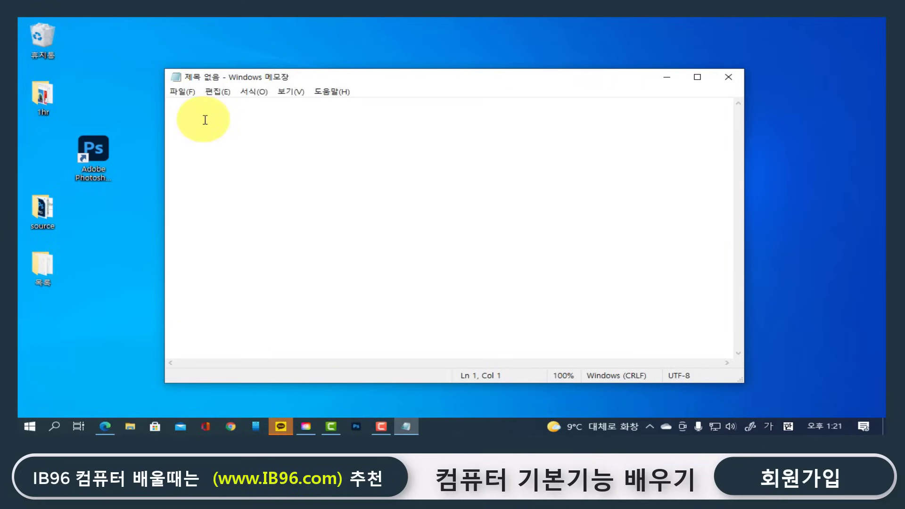
{"action": "type", "text": "ghjghgh"}
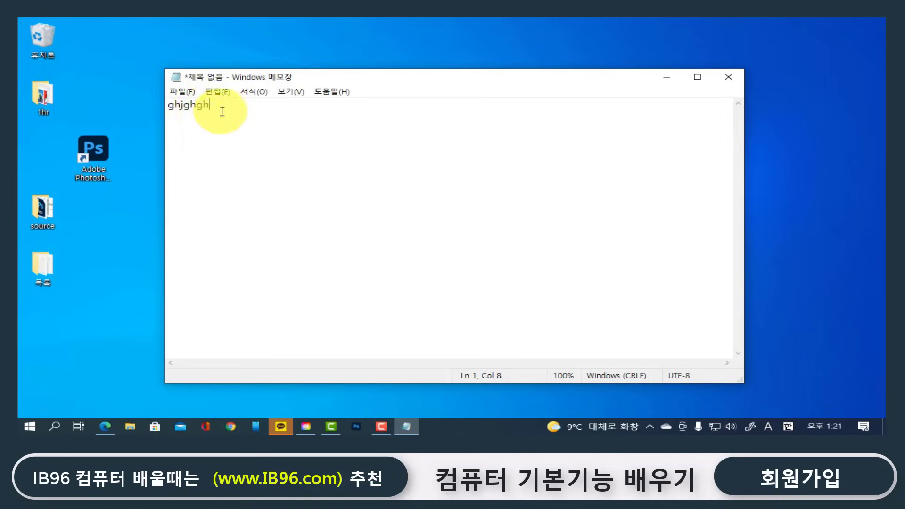
{"action": "left_click", "coordinate": [768, 427]}
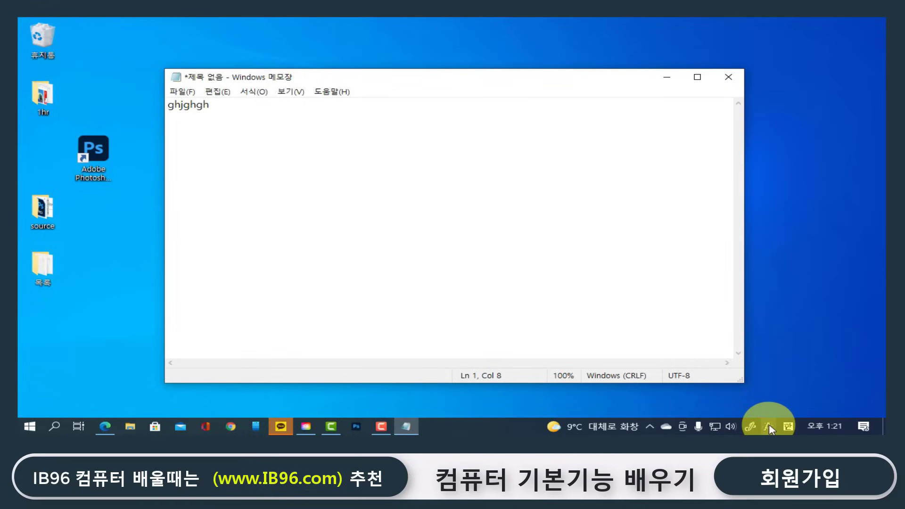
{"action": "type", "text": "허호ㅓㅗㅓㅗㅓㅎ"}
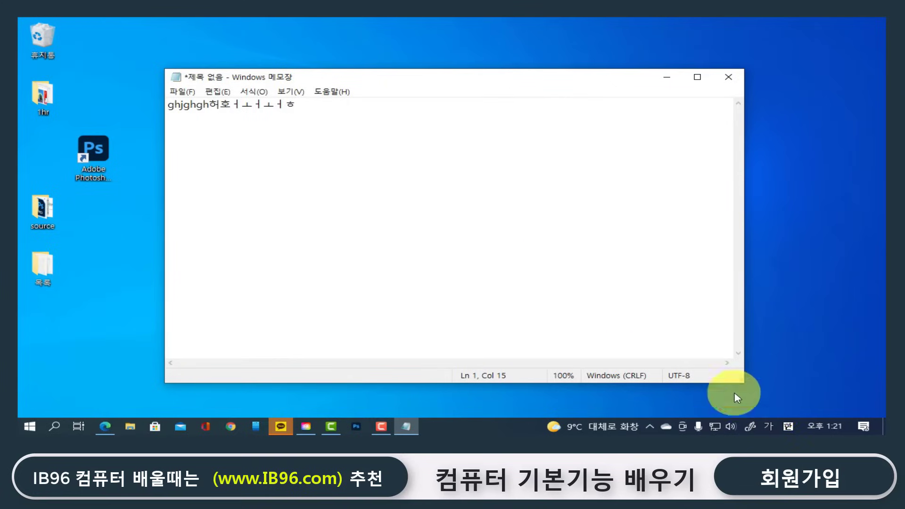
{"action": "type", "text": "ㅗㅓㅎㅗ"}
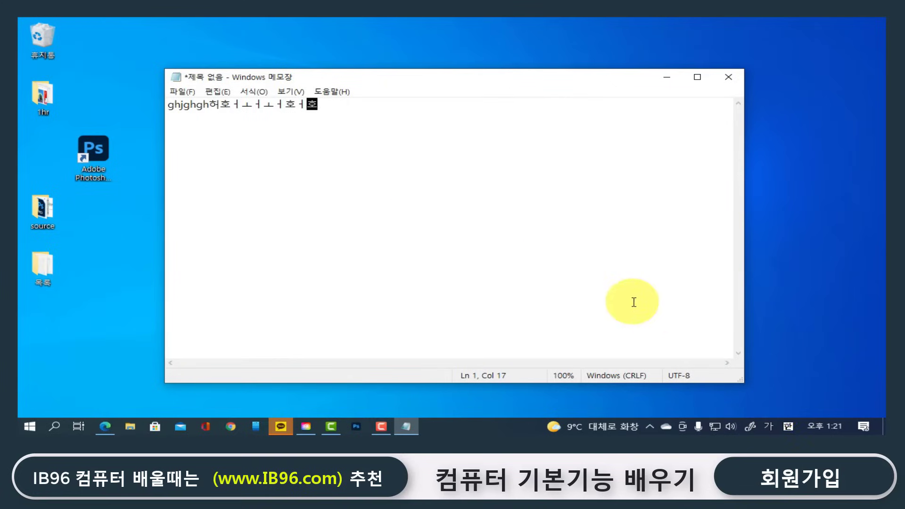